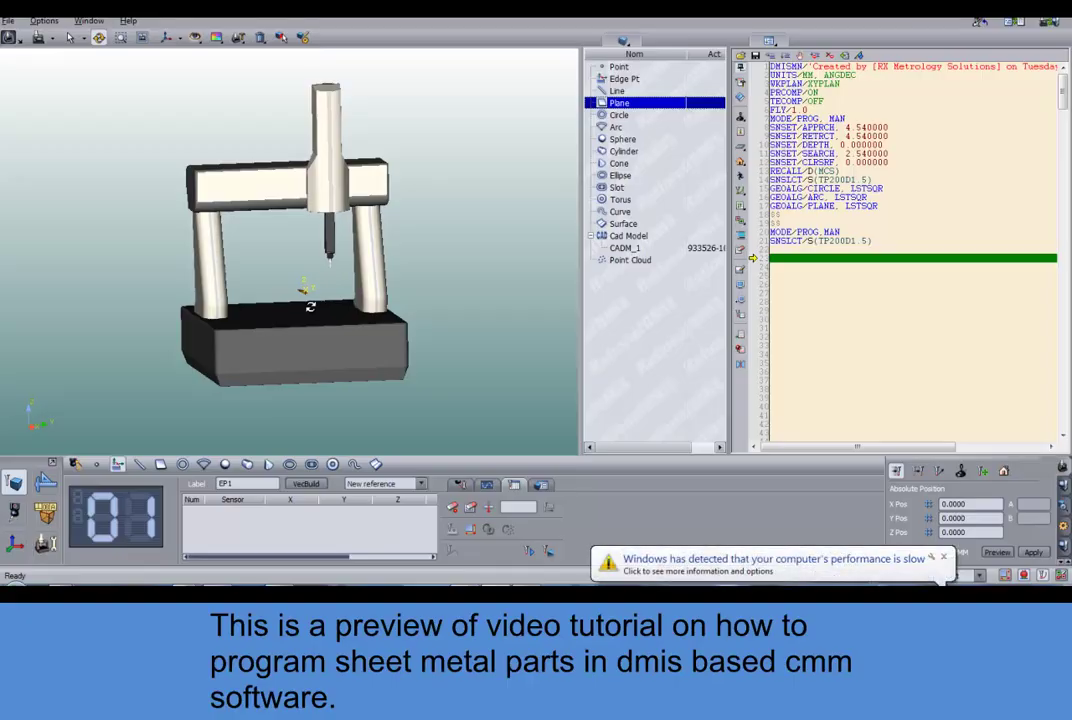
Dismiss the Windows performance notice and inspect the sheet metal part and its coordinate axes on the CMM table from both sides.
{"action": "left_click", "coordinate": [943, 556]}
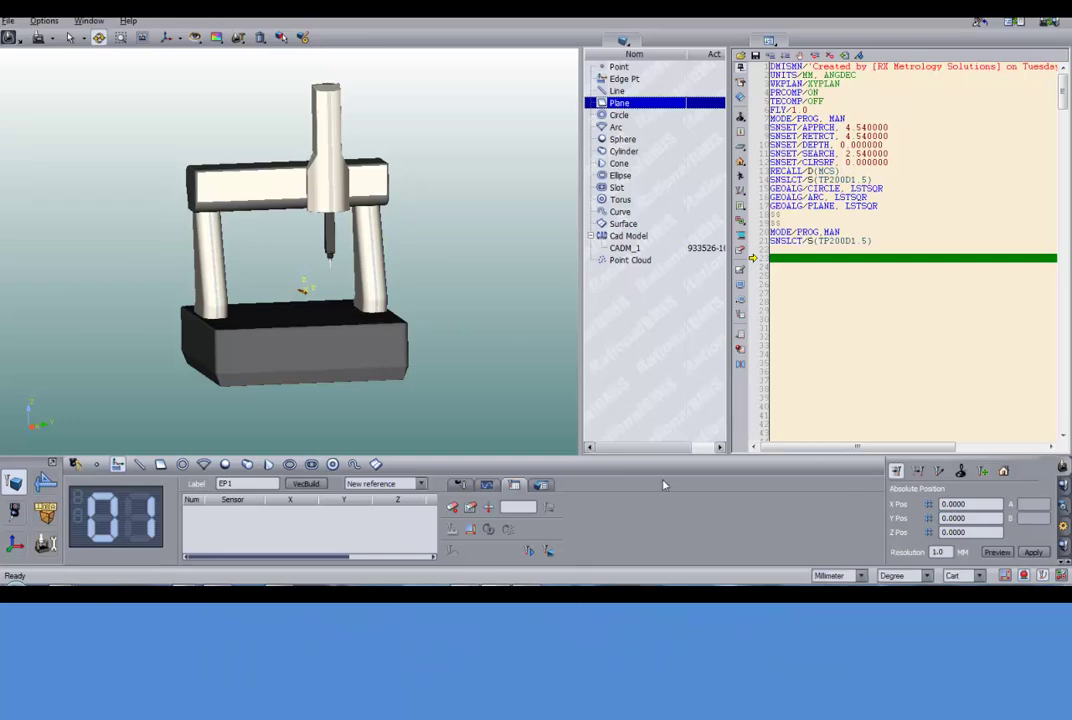
{"action": "left_click_drag", "start_coordinate": [314, 315], "coordinate": [307, 320]}
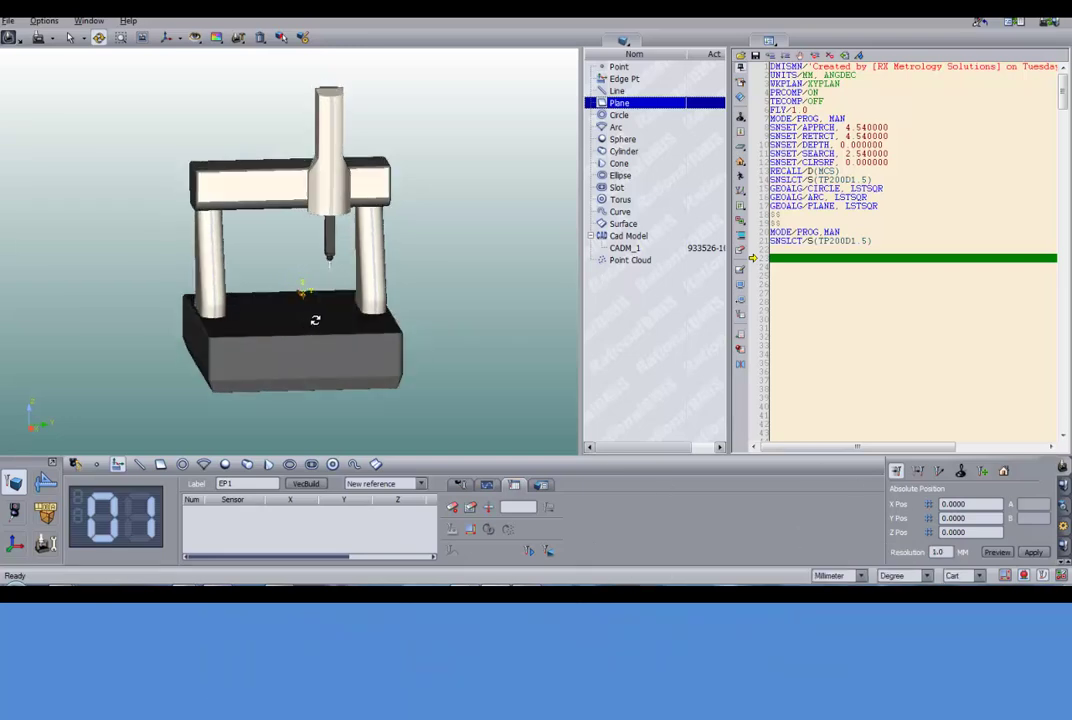
{"action": "scroll", "coordinate": [315, 320], "scroll_direction": "down", "scroll_amount": 2}
{"action": "scroll", "coordinate": [313, 313], "scroll_direction": "up", "scroll_amount": 8}
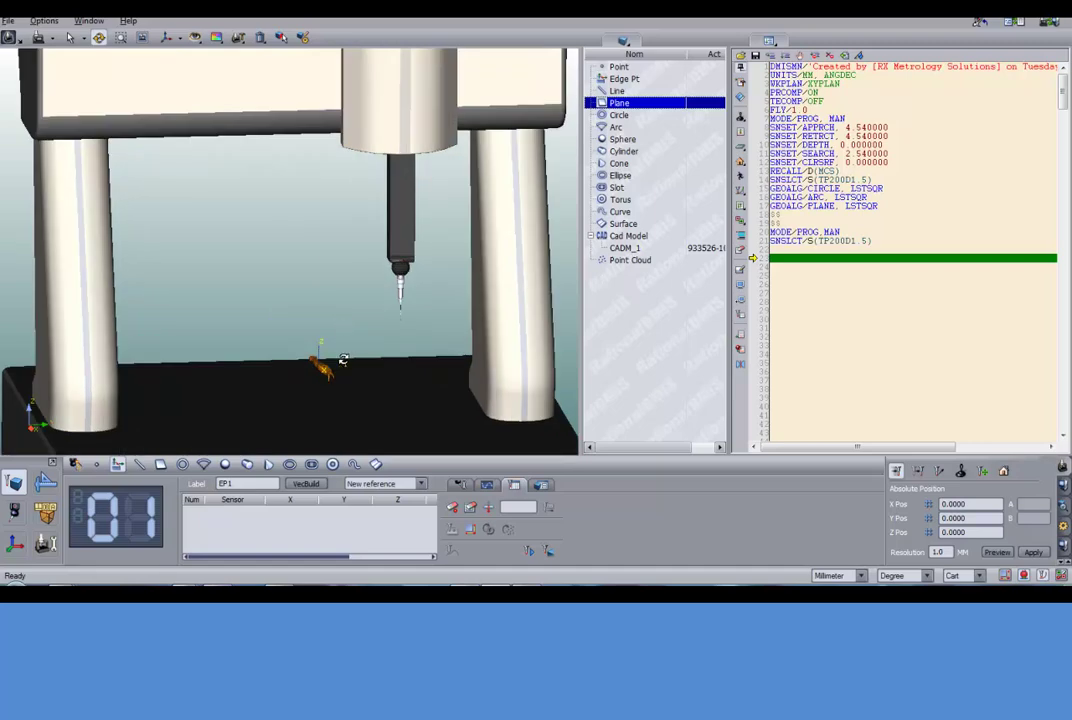
{"action": "left_click_drag", "start_coordinate": [339, 360], "coordinate": [170, 235]}
{"action": "scroll", "coordinate": [302, 355], "scroll_direction": "up", "scroll_amount": 5}
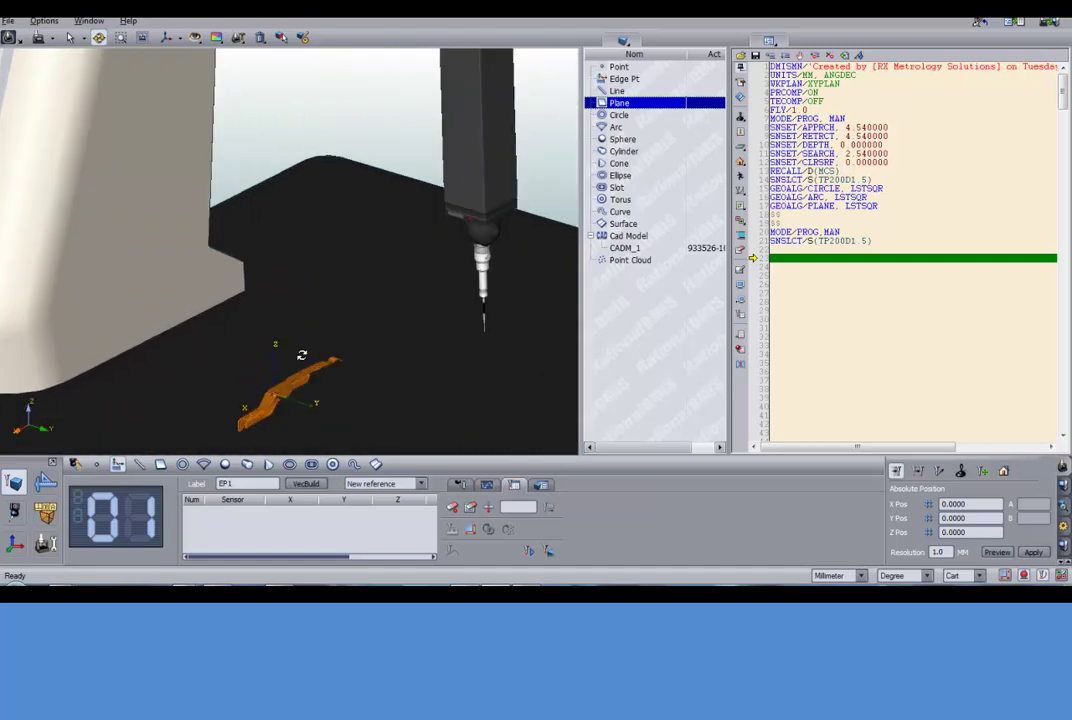
{"action": "middle_click_drag", "start_coordinate": [349, 392], "coordinate": [349, 297]}
{"action": "scroll", "coordinate": [401, 257], "scroll_direction": "up", "scroll_amount": 4}
{"action": "scroll", "coordinate": [367, 287], "scroll_direction": "up", "scroll_amount": 2}
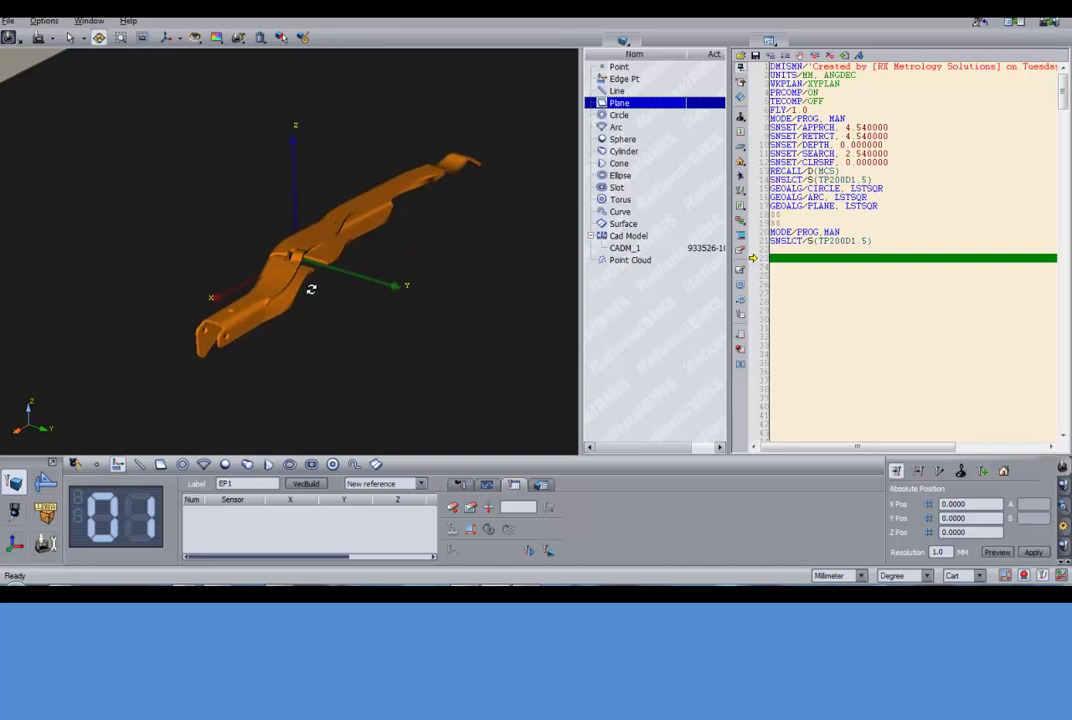
{"action": "mouse_move", "coordinate": [311, 287]}
{"action": "left_mouse_down"}
{"action": "mouse_move", "coordinate": [306, 265]}
{"action": "mouse_move", "coordinate": [258, 256]}
{"action": "mouse_move", "coordinate": [281, 282]}
{"action": "mouse_move", "coordinate": [309, 278]}
{"action": "left_mouse_up"}
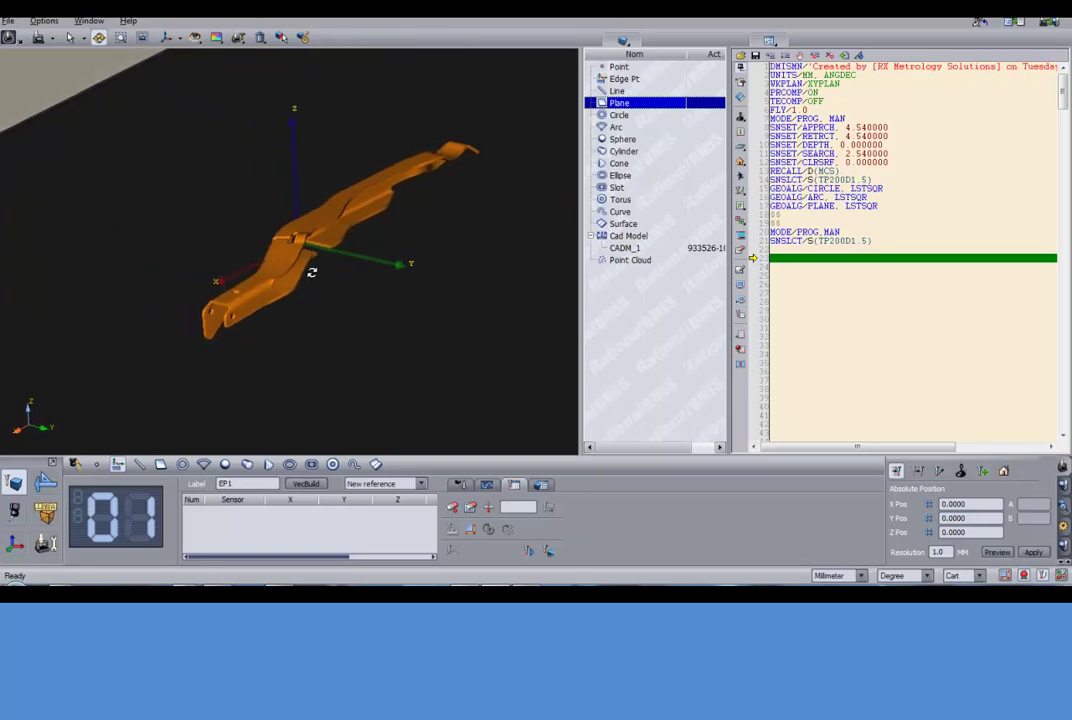
{"action": "scroll", "coordinate": [275, 315], "scroll_direction": "up", "scroll_amount": 3}
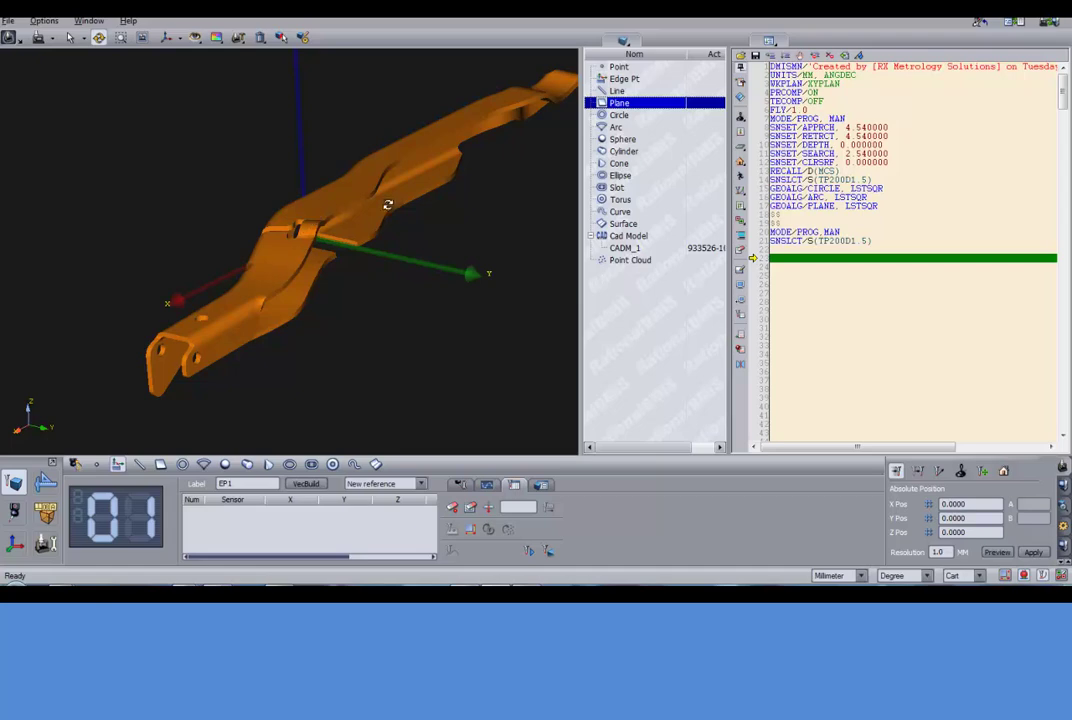
{"action": "left_click_drag", "start_coordinate": [322, 258], "coordinate": [361, 287]}
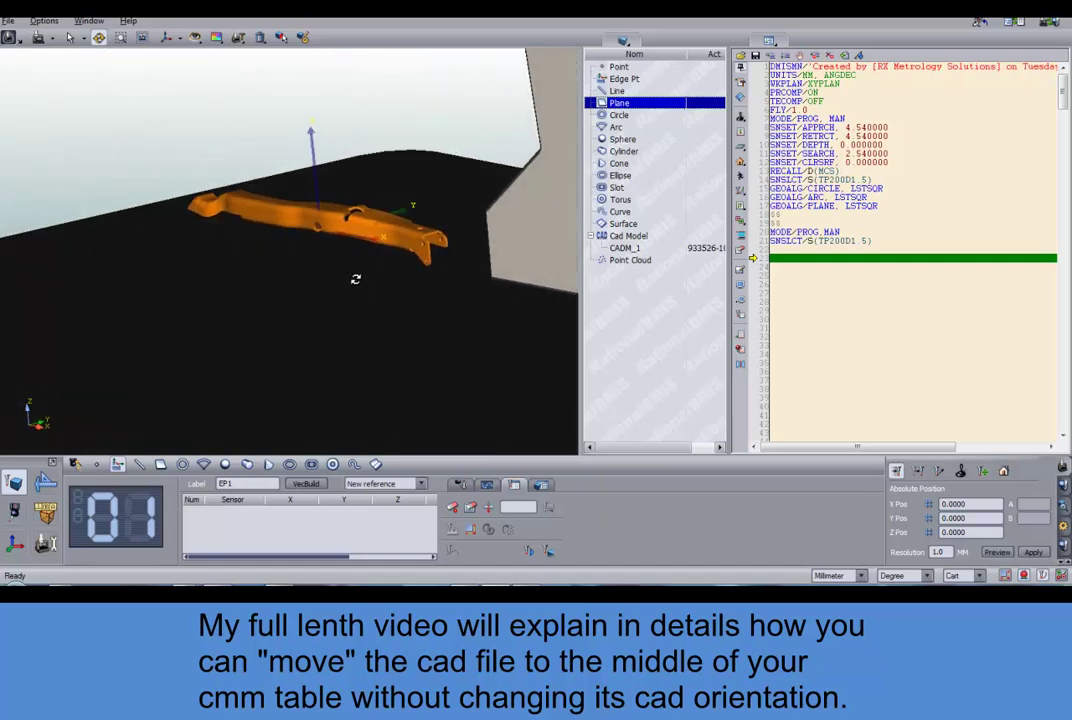
{"action": "left_click_drag", "start_coordinate": [359, 266], "coordinate": [299, 334]}
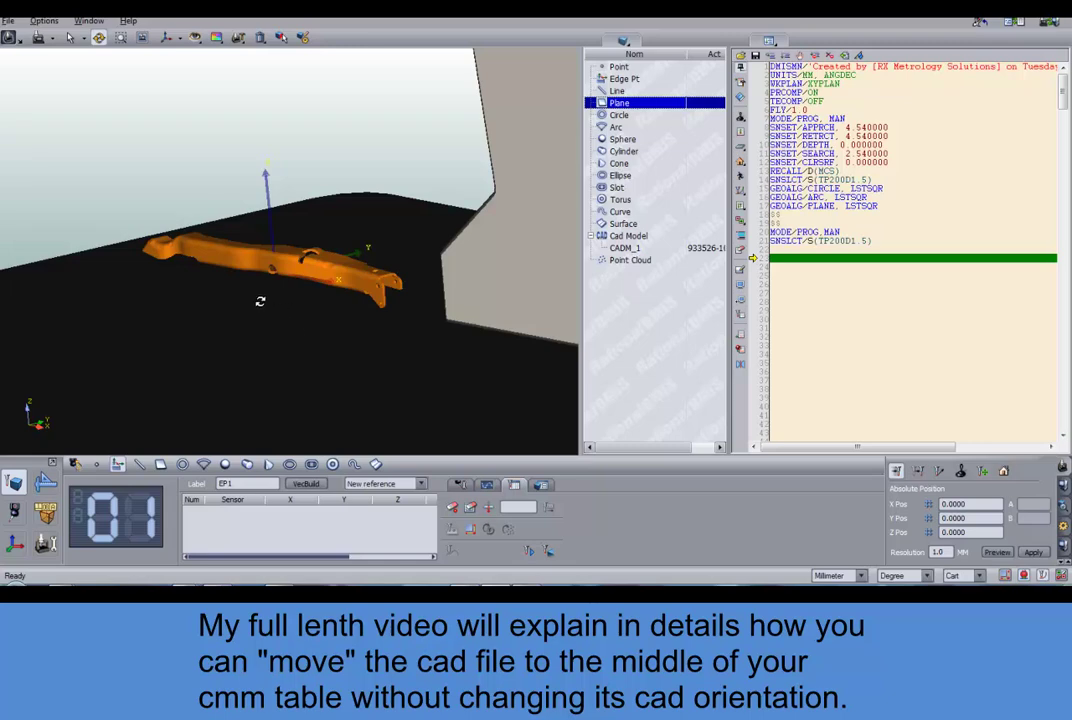
{"action": "scroll", "coordinate": [284, 301], "scroll_direction": "down", "scroll_amount": 2}
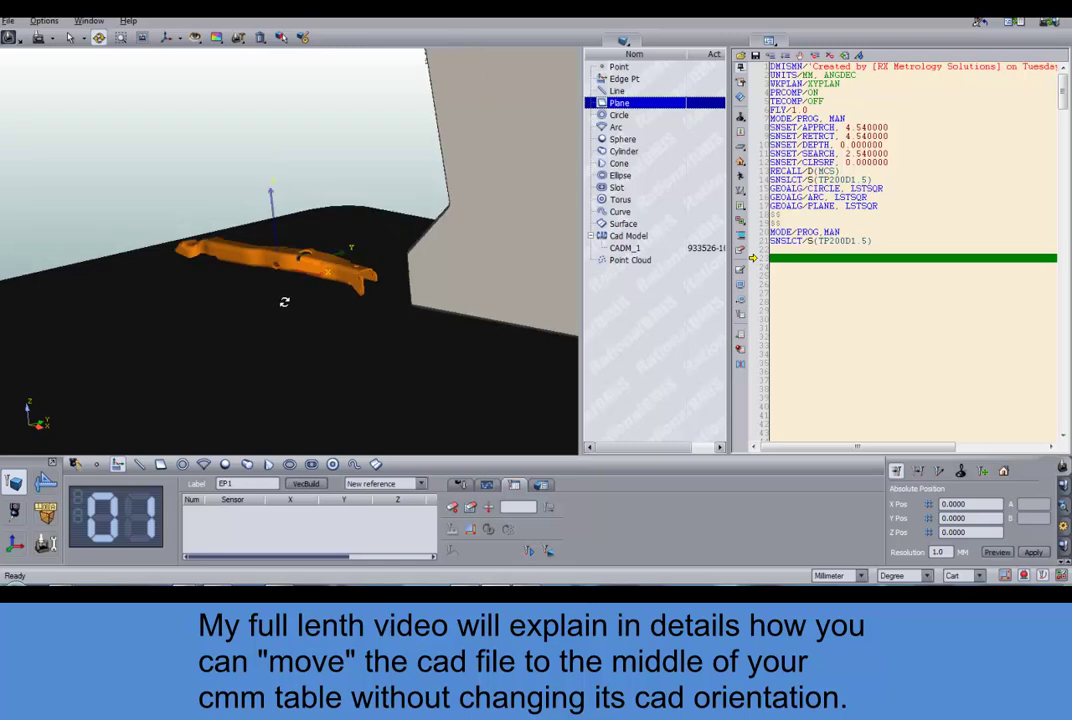
{"action": "middle_click_drag", "start_coordinate": [292, 298], "coordinate": [326, 311]}
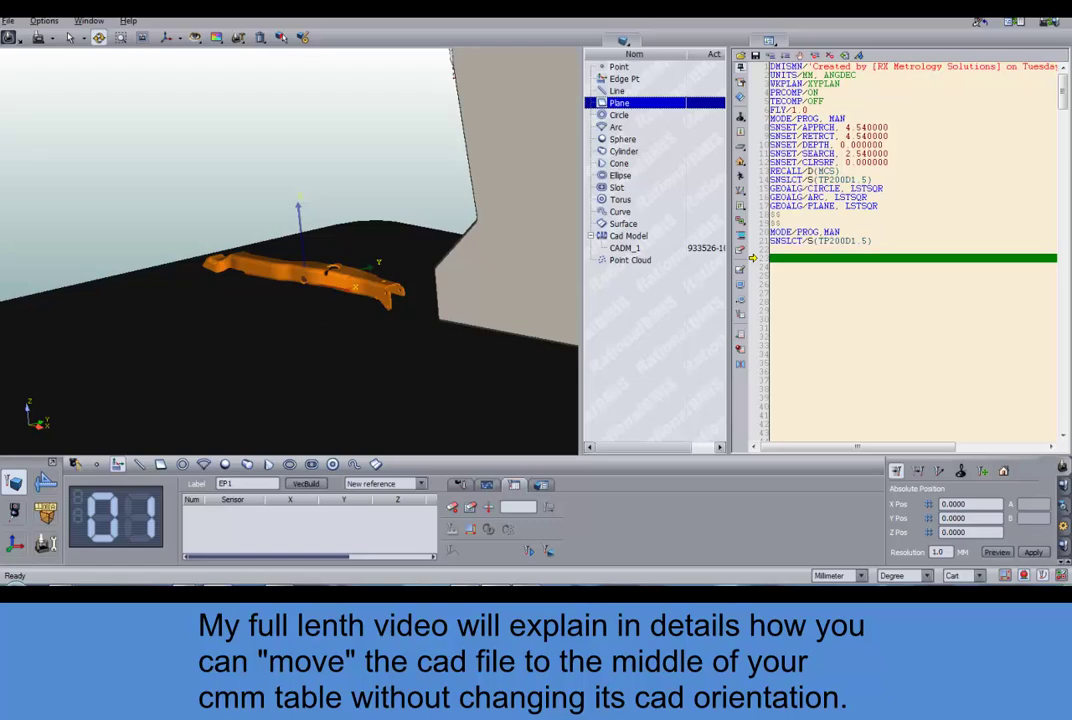
Bring the ballooned drawing 733526-100 over the CAD view and examine the side view's datum features and GD&T call-outs.
{"action": "left_click_drag", "start_coordinate": [0, 75], "coordinate": [795, 78]}
{"action": "mouse_move", "coordinate": [698, 339]}
{"action": "left_mouse_down"}
{"action": "mouse_move", "coordinate": [756, 301]}
{"action": "mouse_move", "coordinate": [760, 263]}
{"action": "mouse_move", "coordinate": [748, 268]}
{"action": "mouse_move", "coordinate": [727, 232]}
{"action": "left_mouse_up"}
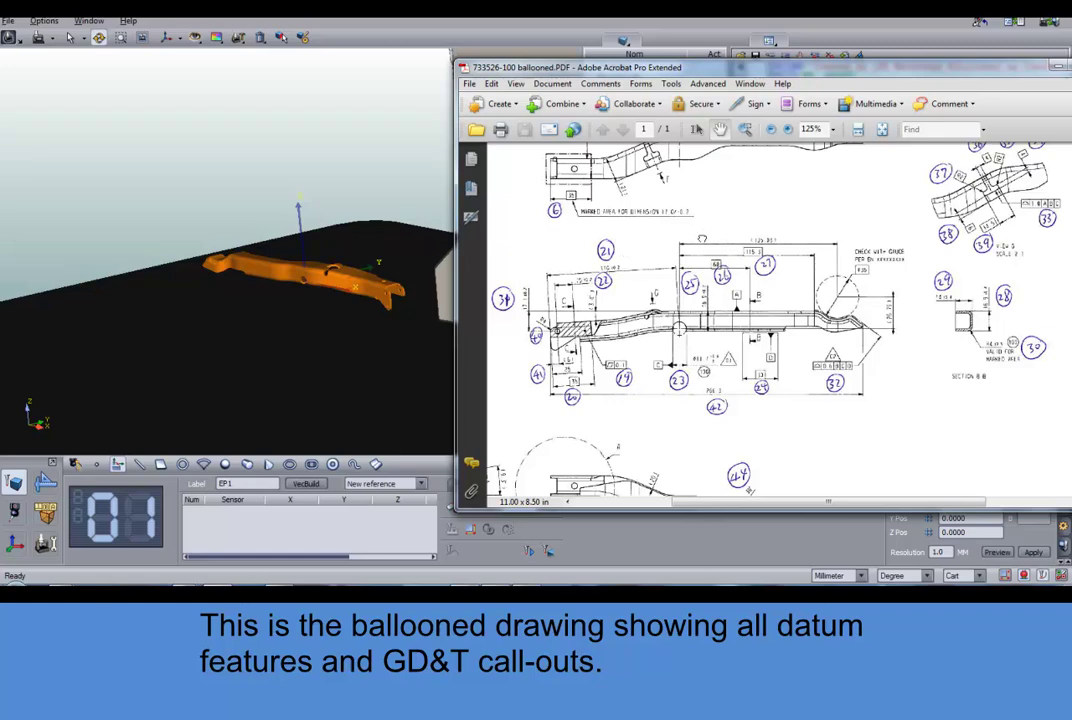
{"action": "left_click_drag", "start_coordinate": [593, 192], "coordinate": [586, 199]}
{"action": "mouse_move", "coordinate": [718, 199]}
{"action": "left_mouse_down"}
{"action": "mouse_move", "coordinate": [669, 309]}
{"action": "mouse_move", "coordinate": [762, 364]}
{"action": "mouse_move", "coordinate": [821, 306]}
{"action": "mouse_move", "coordinate": [850, 302]}
{"action": "mouse_move", "coordinate": [785, 263]}
{"action": "mouse_move", "coordinate": [719, 243]}
{"action": "left_mouse_up"}
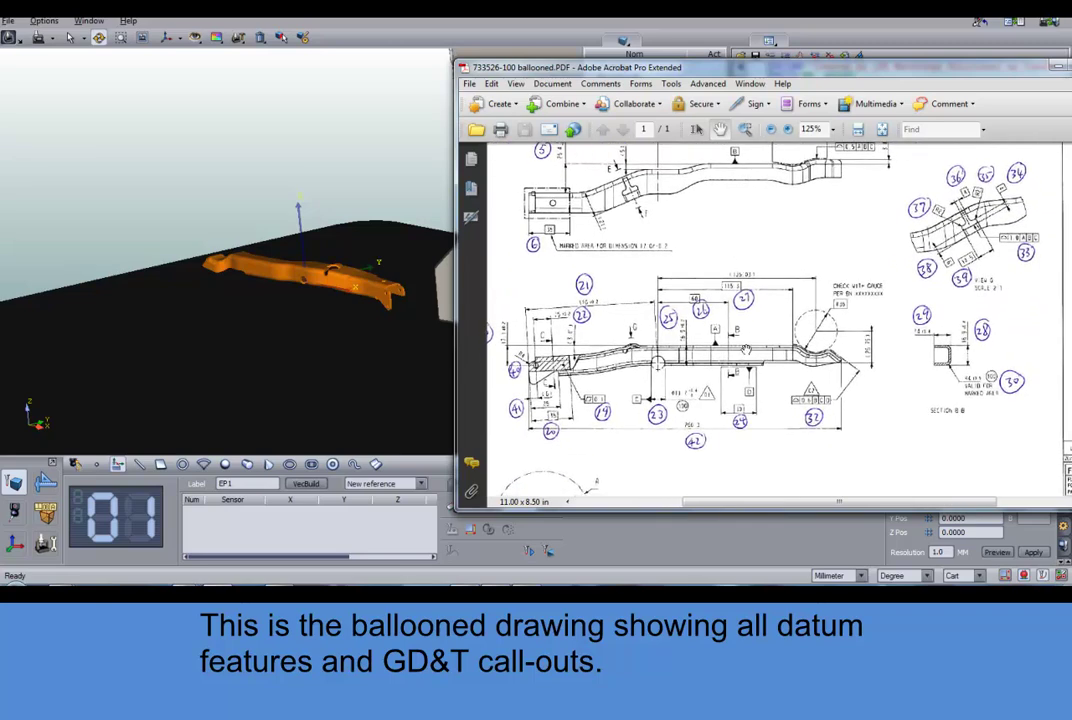
{"action": "left_click_drag", "start_coordinate": [763, 371], "coordinate": [776, 328]}
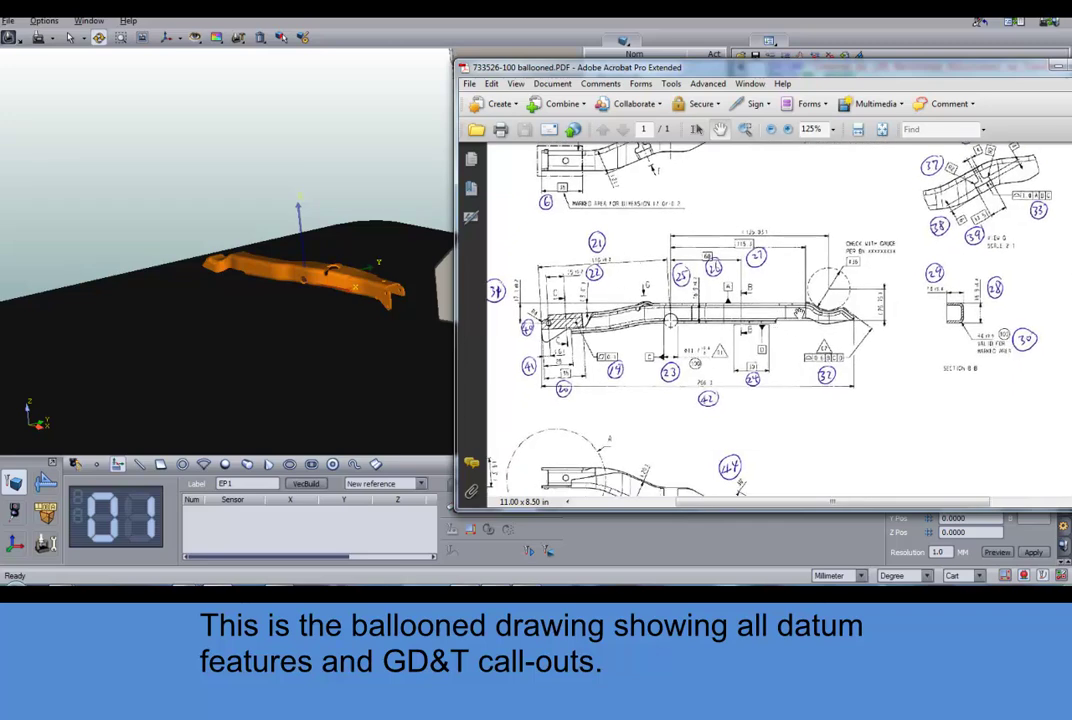
{"action": "left_click_drag", "start_coordinate": [818, 376], "coordinate": [771, 367]}
{"action": "scroll", "coordinate": [782, 362], "scroll_direction": "up", "scroll_amount": 1, "text": "ctrl"}
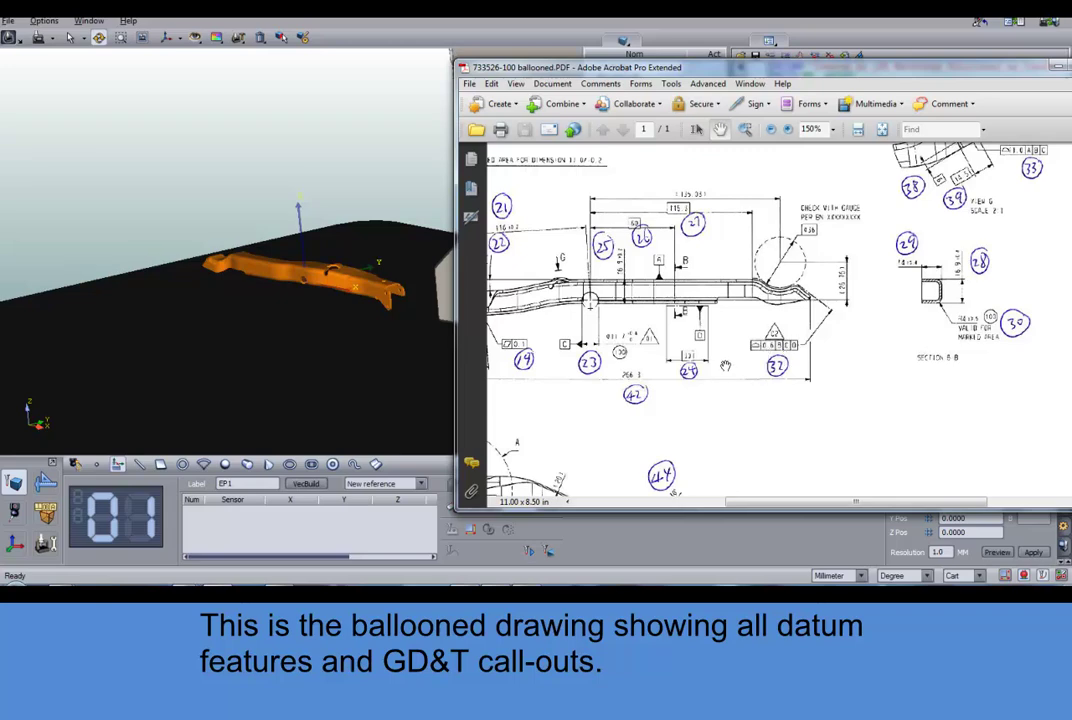
{"action": "mouse_move", "coordinate": [726, 366]}
{"action": "left_mouse_down"}
{"action": "mouse_move", "coordinate": [748, 357]}
{"action": "mouse_move", "coordinate": [804, 404]}
{"action": "left_mouse_up"}
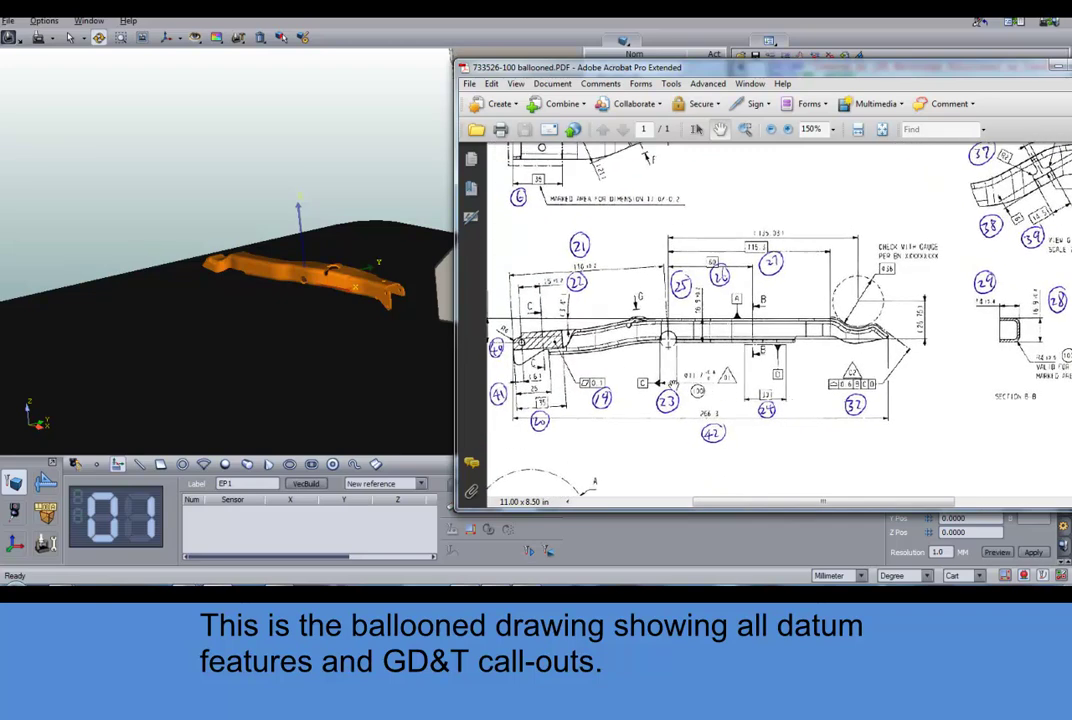
{"action": "mouse_move", "coordinate": [620, 380]}
{"action": "left_mouse_down"}
{"action": "mouse_move", "coordinate": [665, 403]}
{"action": "mouse_move", "coordinate": [662, 426]}
{"action": "left_mouse_up"}
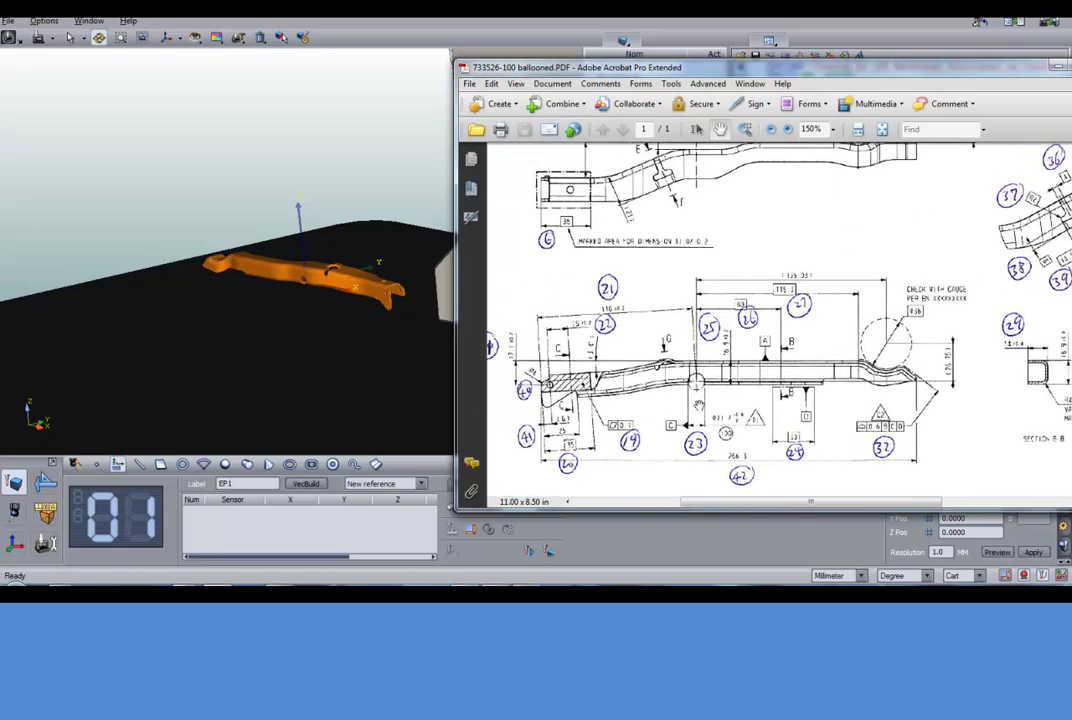
{"action": "mouse_move", "coordinate": [726, 407]}
{"action": "left_mouse_down"}
{"action": "mouse_move", "coordinate": [726, 387]}
{"action": "mouse_move", "coordinate": [707, 399]}
{"action": "left_mouse_up"}
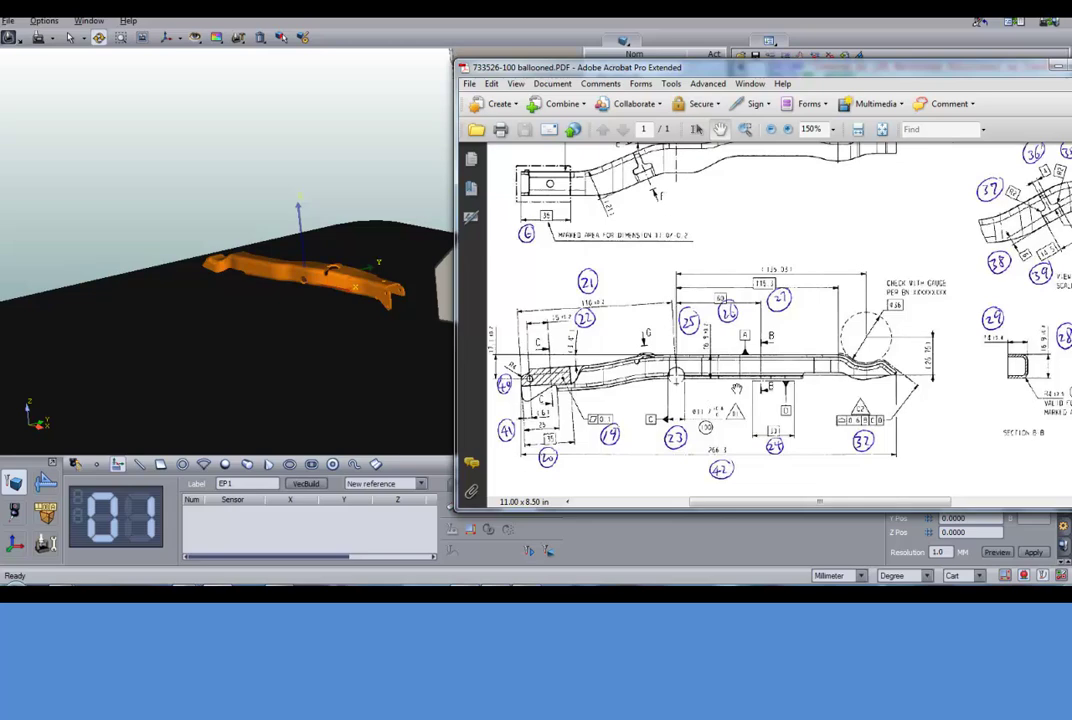
Check datum B in the drawing's upper view, and inspect the datum C hole call-out at 400% zoom.
{"action": "left_click_drag", "start_coordinate": [746, 273], "coordinate": [746, 288]}
{"action": "left_click_drag", "start_coordinate": [619, 245], "coordinate": [617, 279]}
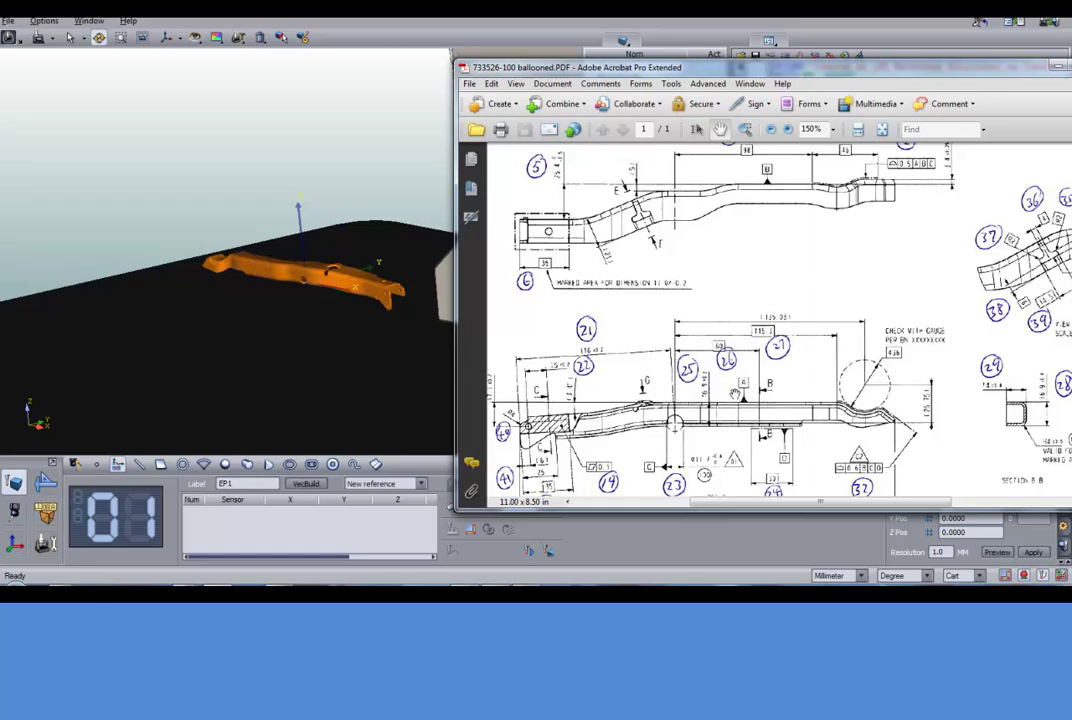
{"action": "left_click_drag", "start_coordinate": [614, 333], "coordinate": [664, 261]}
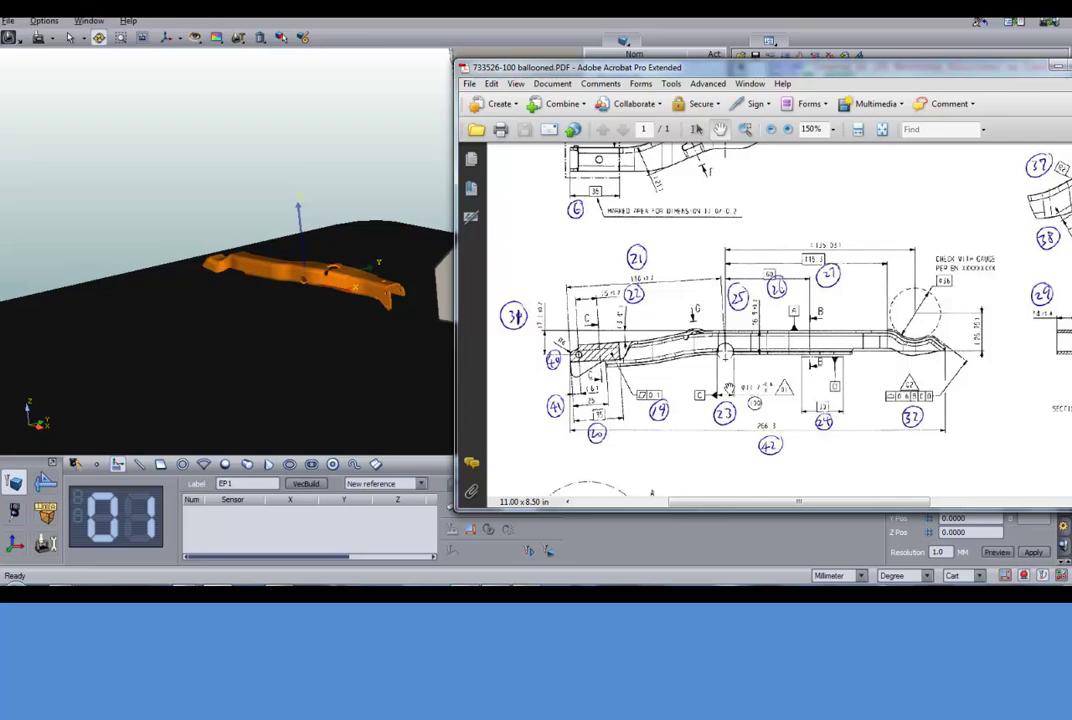
{"action": "scroll", "coordinate": [730, 388], "scroll_direction": "up", "scroll_amount": 3, "text": "ctrl"}
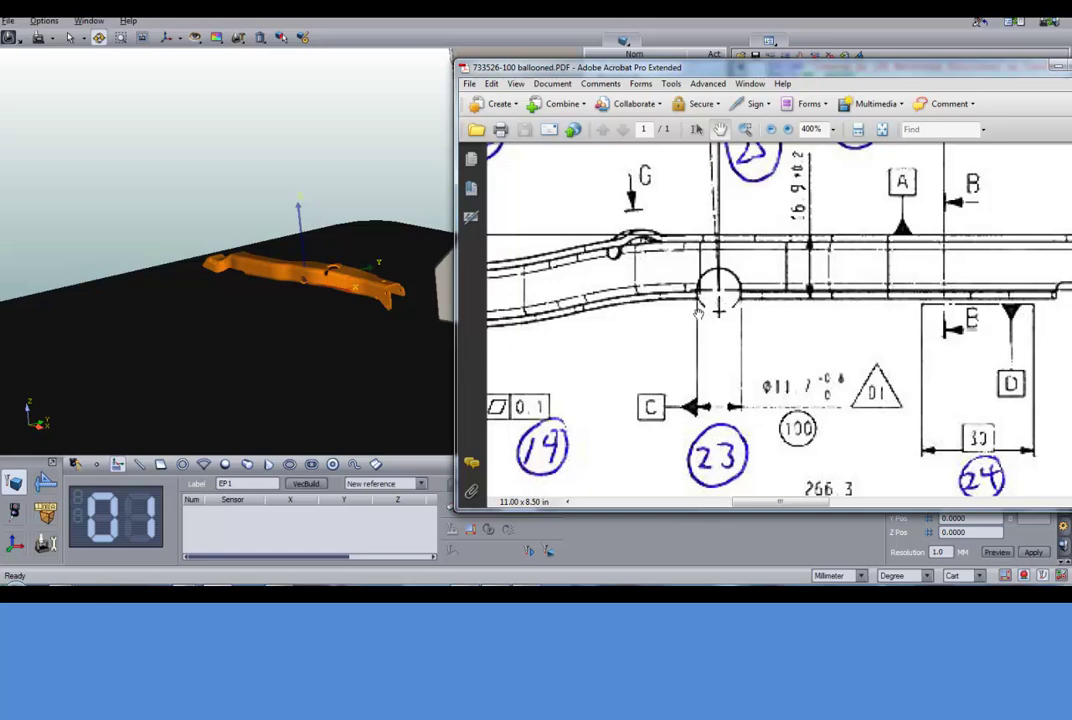
Move the drawing off the CAD view and examine the part's side hole, top face and opposite flange.
{"action": "left_click_drag", "start_coordinate": [800, 69], "coordinate": [0, 63]}
{"action": "left_click_drag", "start_coordinate": [316, 300], "coordinate": [309, 322]}
{"action": "scroll", "coordinate": [309, 321], "scroll_direction": "up", "scroll_amount": 5}
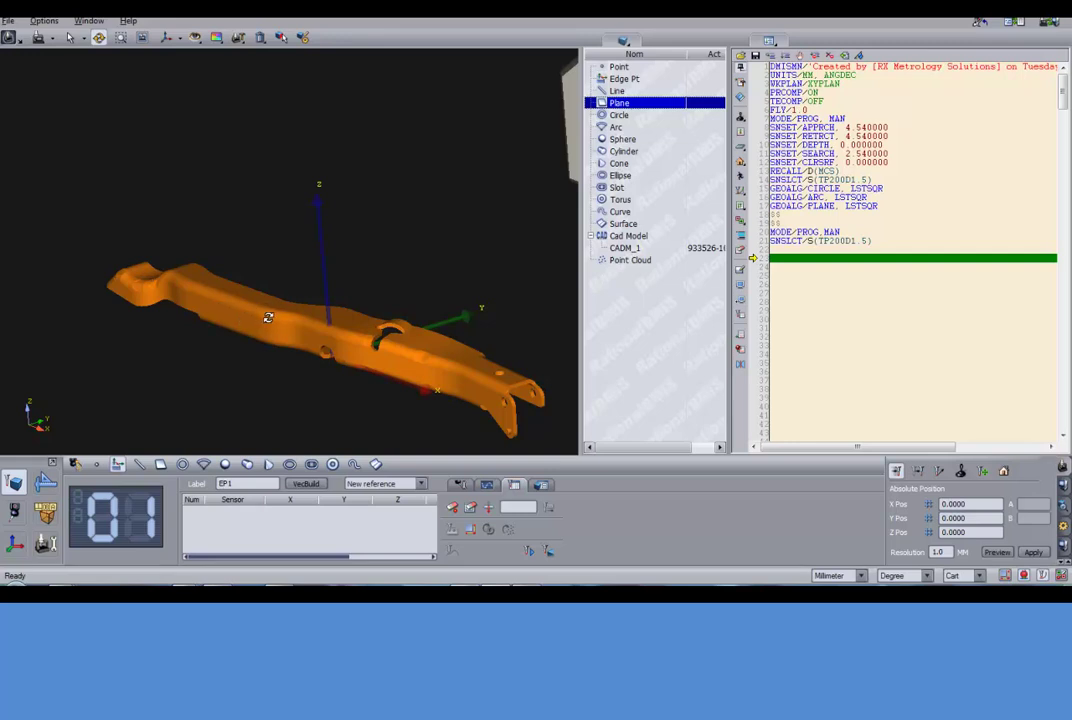
{"action": "scroll", "coordinate": [269, 315], "scroll_direction": "down", "scroll_amount": 2}
{"action": "scroll", "coordinate": [270, 315], "scroll_direction": "down", "scroll_amount": 2}
{"action": "left_click_drag", "start_coordinate": [332, 352], "coordinate": [157, 353]}
{"action": "left_click_drag", "start_coordinate": [265, 303], "coordinate": [181, 254]}
{"action": "middle_click_drag", "start_coordinate": [182, 254], "coordinate": [329, 303]}
{"action": "scroll", "coordinate": [340, 311], "scroll_direction": "up", "scroll_amount": 5}
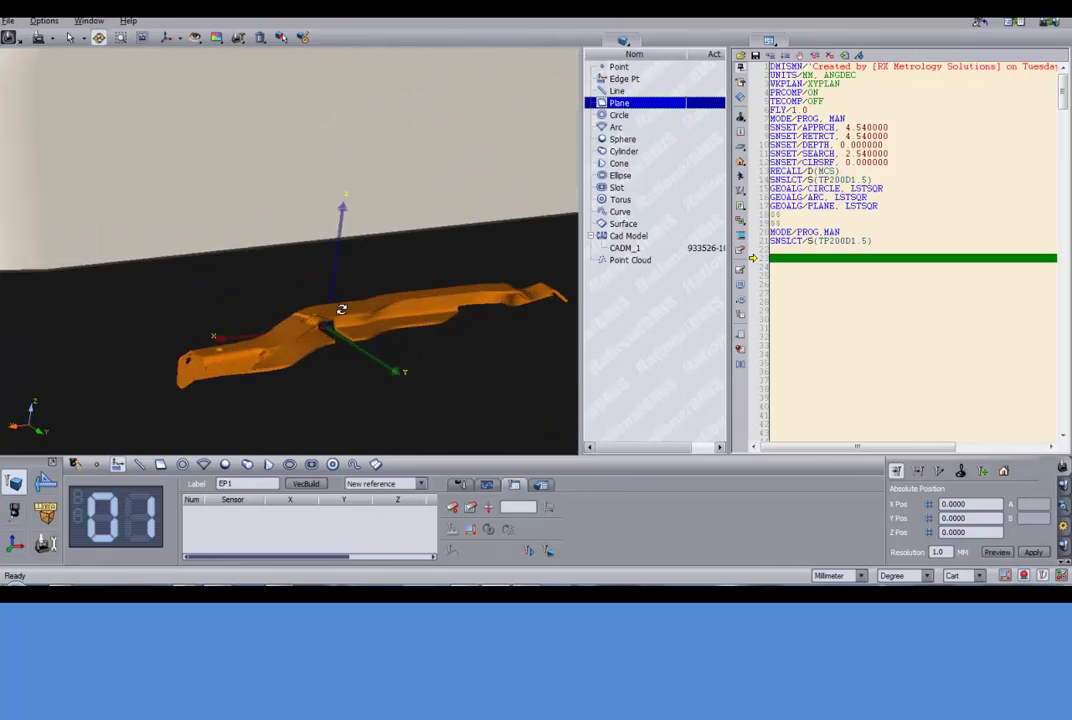
{"action": "left_click_drag", "start_coordinate": [350, 323], "coordinate": [288, 298]}
{"action": "scroll", "coordinate": [291, 299], "scroll_direction": "down", "scroll_amount": 8}
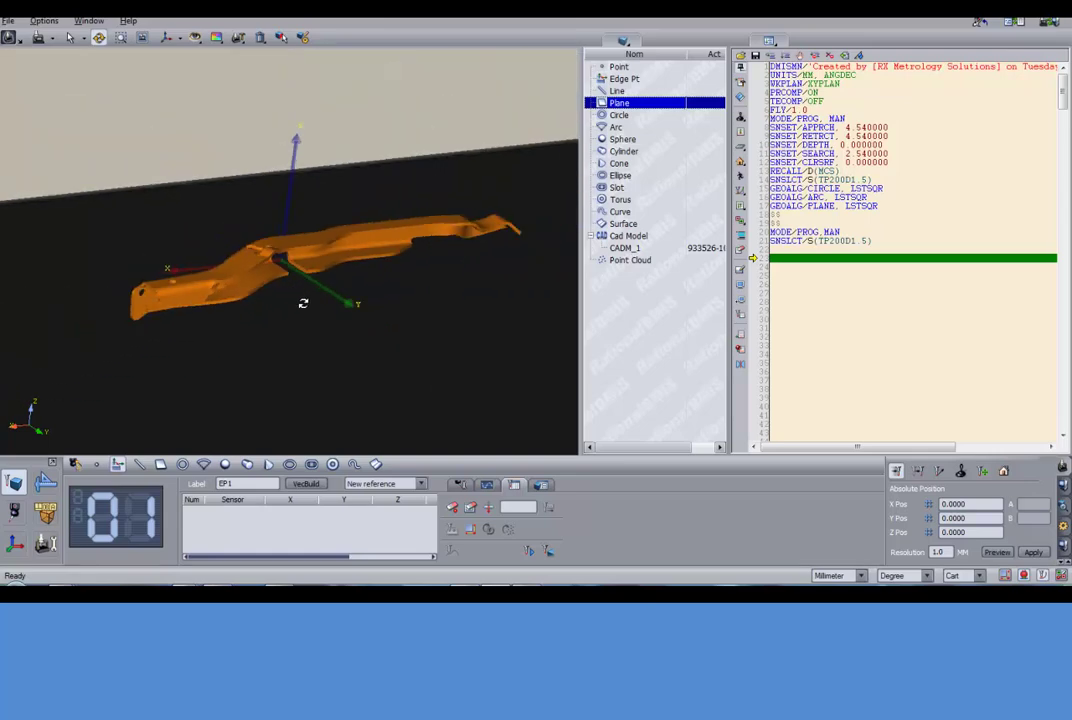
Pick the flat top face of the CAD part to define it as a nominal plane.
{"action": "left_click_drag", "start_coordinate": [298, 354], "coordinate": [350, 360]}
{"action": "left_click_drag", "start_coordinate": [361, 293], "coordinate": [351, 316]}
{"action": "scroll", "coordinate": [350, 309], "scroll_direction": "up", "scroll_amount": 7}
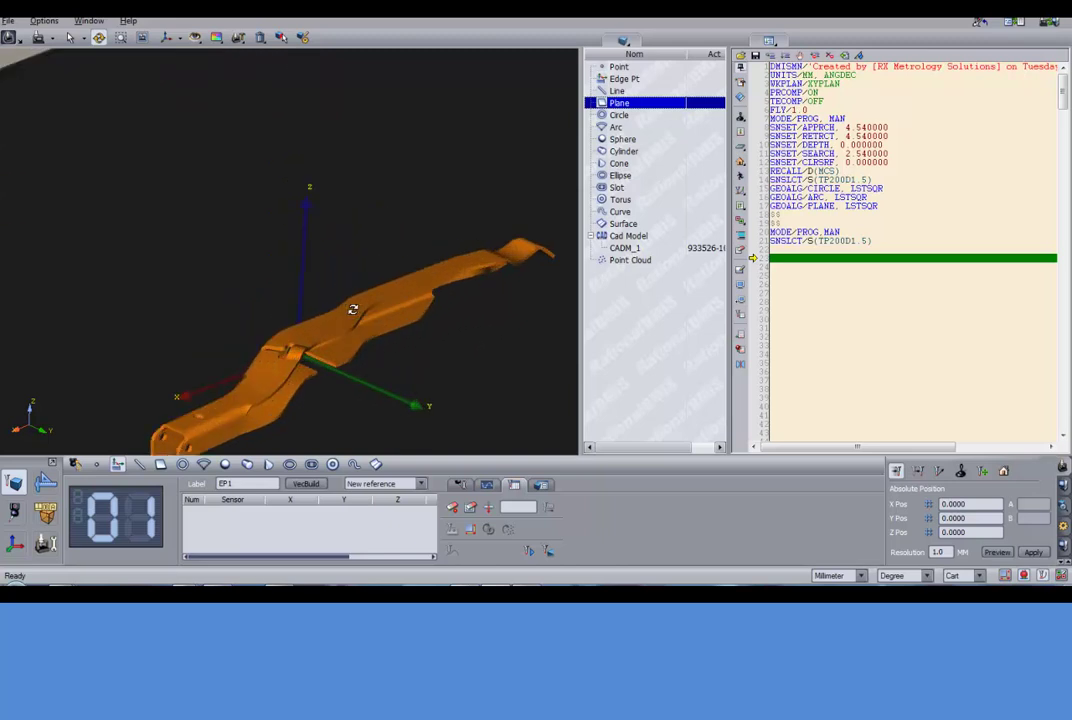
{"action": "right_click_drag", "start_coordinate": [368, 320], "coordinate": [348, 301]}
{"action": "left_click_drag", "start_coordinate": [348, 300], "coordinate": [318, 280]}
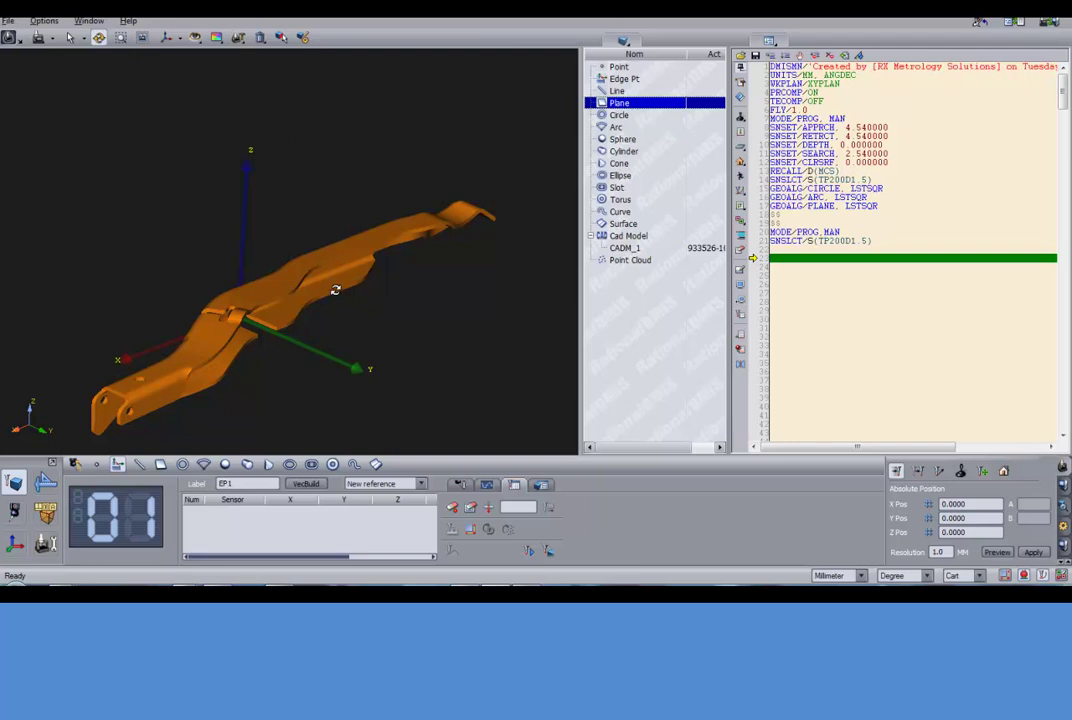
{"action": "left_click", "coordinate": [70, 37]}
{"action": "left_click", "coordinate": [289, 286]}
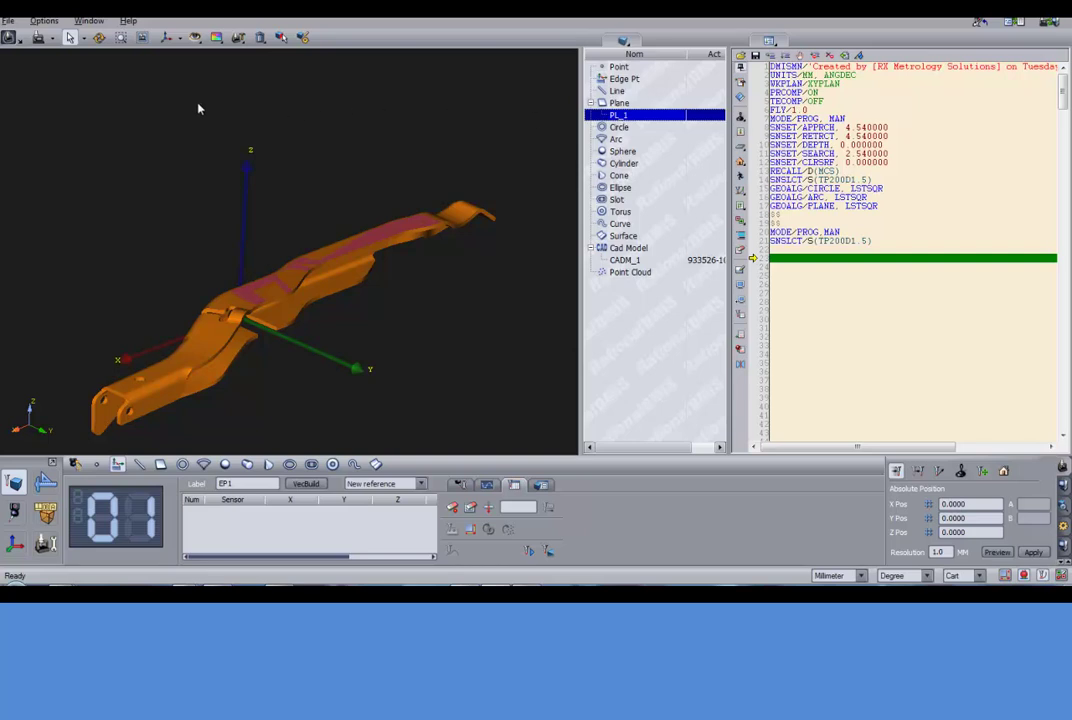
Define a second nominal plane from the long side wall on the side with the small hole.
{"action": "left_click", "coordinate": [98, 37]}
{"action": "left_click_drag", "start_coordinate": [270, 275], "coordinate": [296, 260]}
{"action": "middle_click_drag", "start_coordinate": [232, 268], "coordinate": [268, 275]}
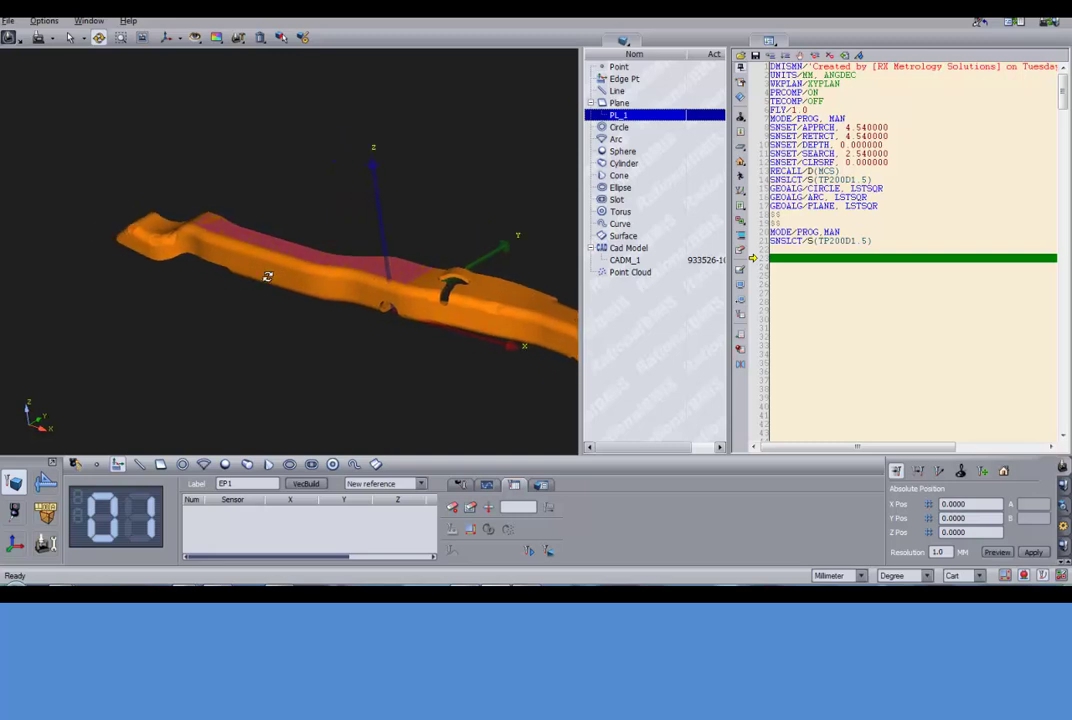
{"action": "scroll", "coordinate": [274, 279], "scroll_direction": "up", "scroll_amount": 6}
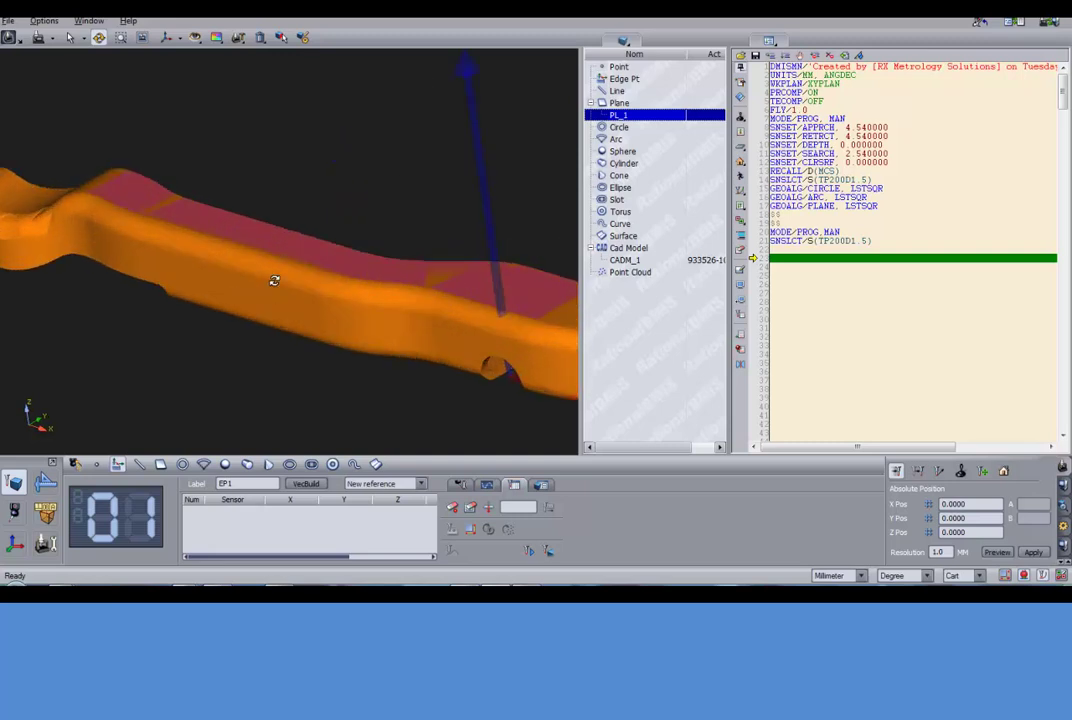
{"action": "left_click", "coordinate": [70, 37]}
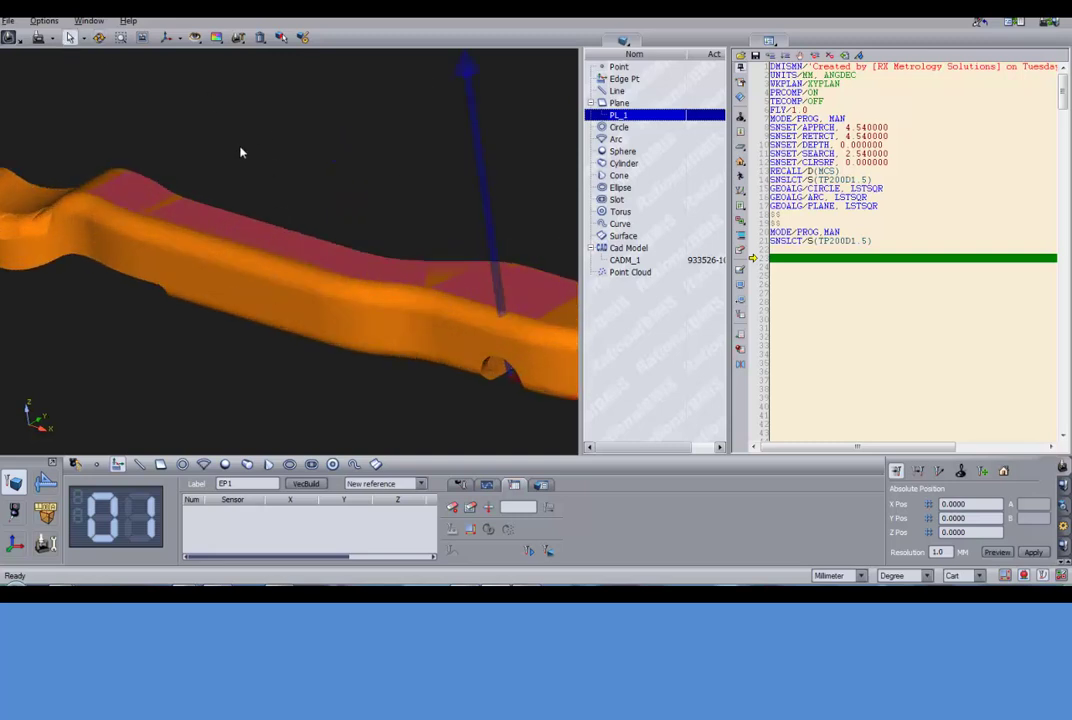
{"action": "left_click", "coordinate": [228, 297]}
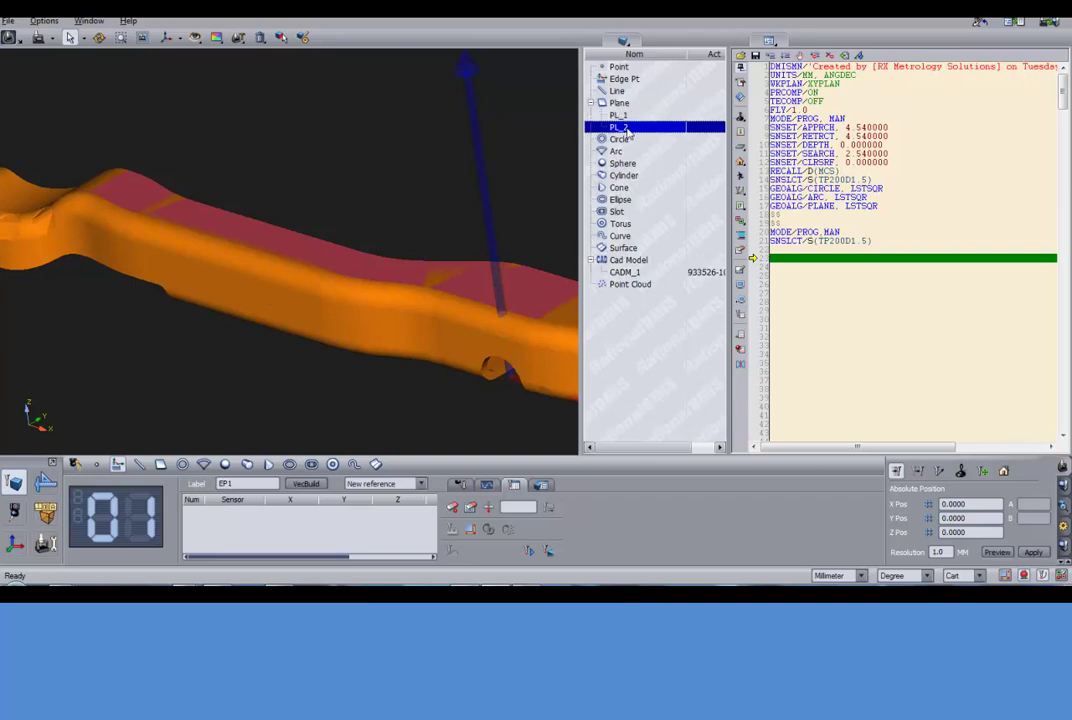
Inspect the part's opposite flange around the cut-out near the origin and the flange's lower edge.
{"action": "left_click", "coordinate": [98, 37]}
{"action": "left_click_drag", "start_coordinate": [170, 110], "coordinate": [257, 204]}
{"action": "scroll", "coordinate": [257, 204], "scroll_direction": "down", "scroll_amount": 5}
{"action": "left_click_drag", "start_coordinate": [368, 324], "coordinate": [150, 331]}
{"action": "left_click_drag", "start_coordinate": [347, 286], "coordinate": [395, 287]}
{"action": "scroll", "coordinate": [395, 290], "scroll_direction": "up", "scroll_amount": 3}
{"action": "scroll", "coordinate": [396, 299], "scroll_direction": "up", "scroll_amount": 2}
{"action": "middle_click_drag", "start_coordinate": [412, 321], "coordinate": [199, 259]}
{"action": "scroll", "coordinate": [301, 284], "scroll_direction": "up", "scroll_amount": 5}
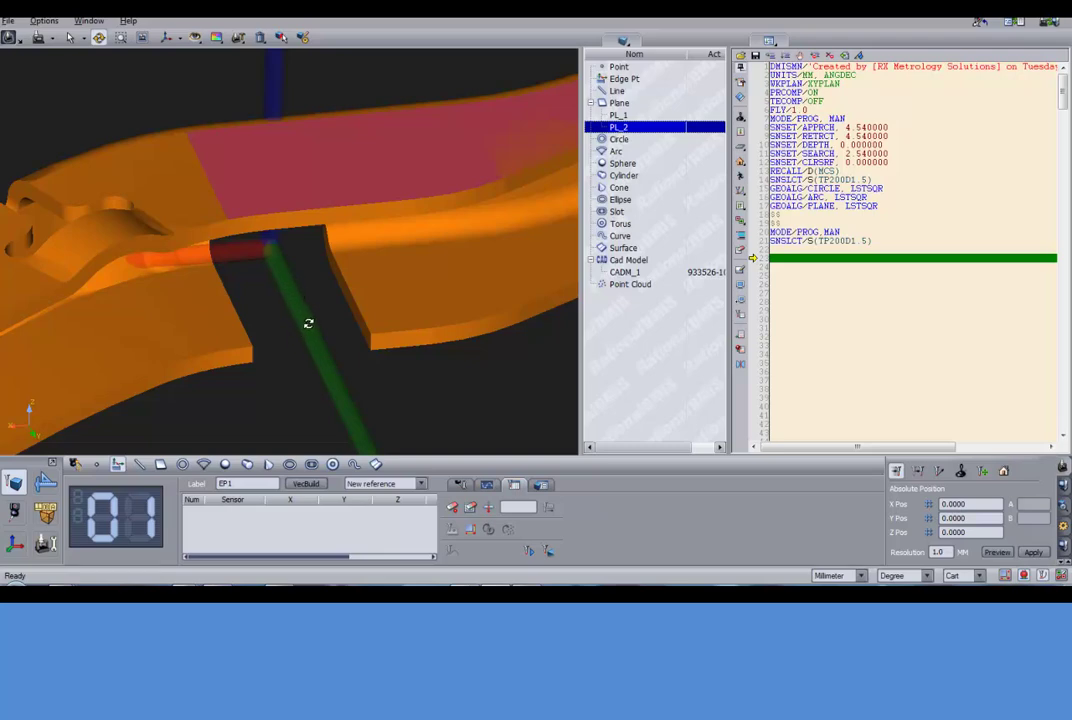
{"action": "scroll", "coordinate": [308, 323], "scroll_direction": "down", "scroll_amount": 4}
{"action": "middle_click_drag", "start_coordinate": [368, 318], "coordinate": [267, 338]}
{"action": "scroll", "coordinate": [278, 334], "scroll_direction": "down", "scroll_amount": 2}
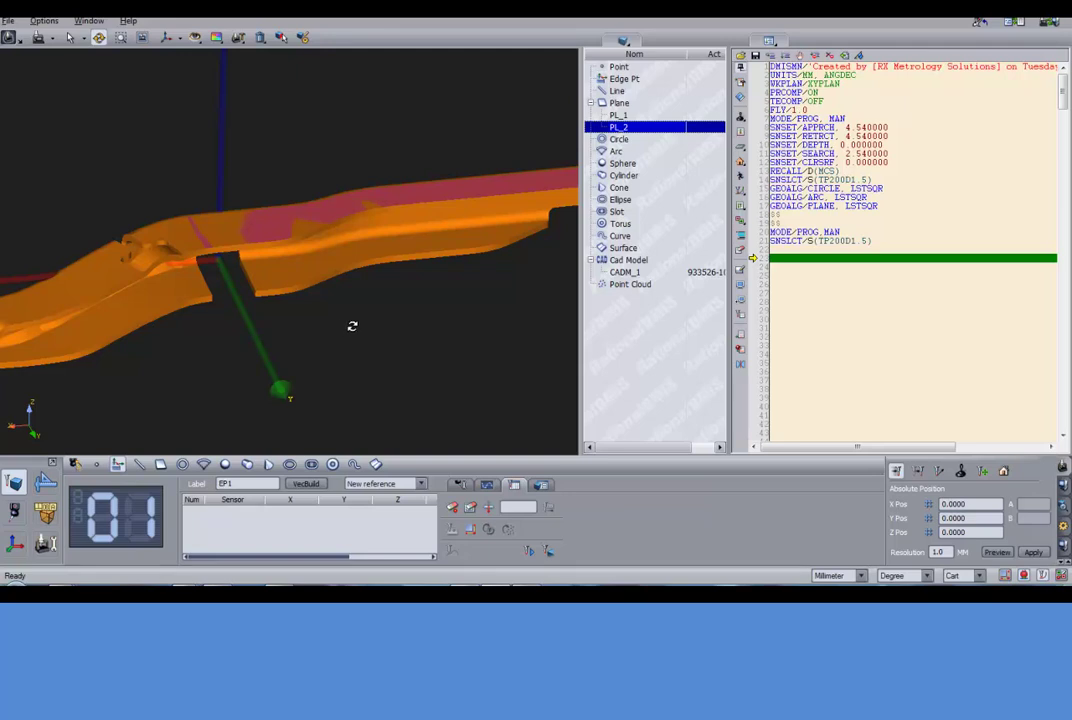
{"action": "left_click_drag", "start_coordinate": [351, 326], "coordinate": [292, 335]}
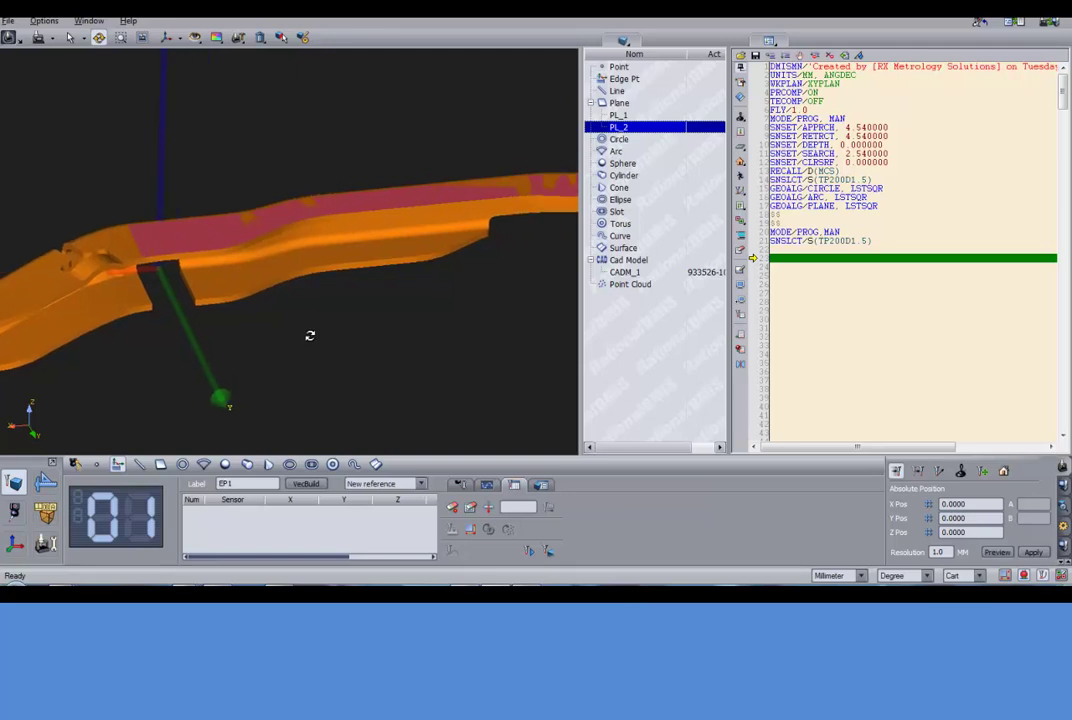
{"action": "scroll", "coordinate": [312, 335], "scroll_direction": "down", "scroll_amount": 2}
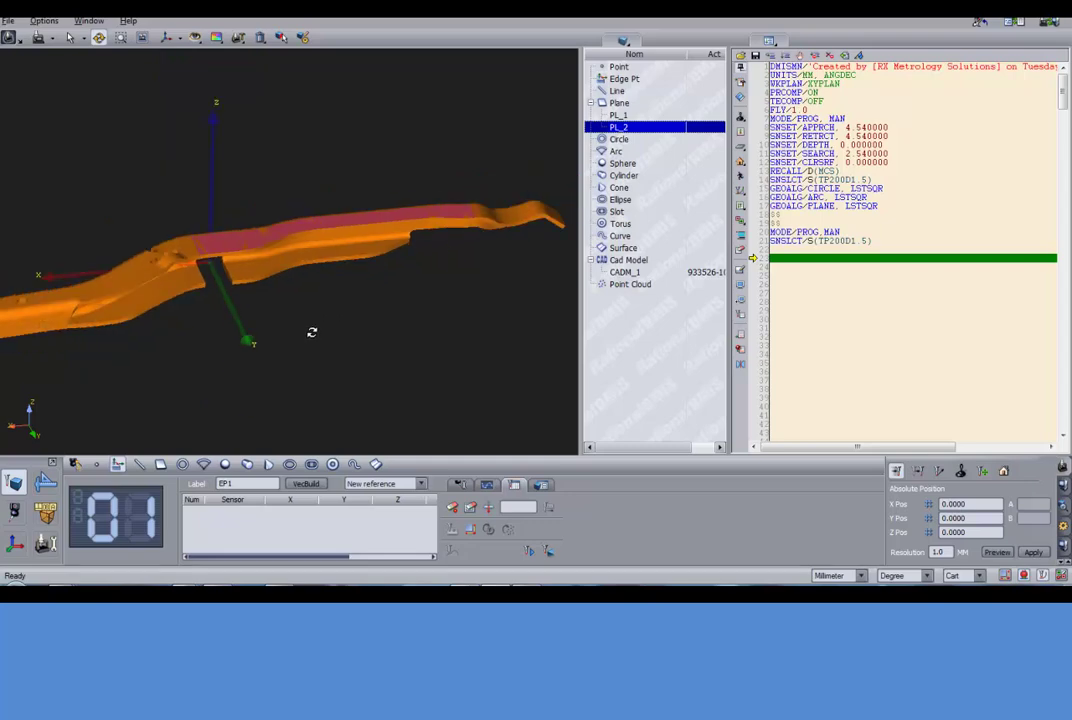
Define two nominal edge points on the flange, one on each facing edge of the cut-out near the origin.
{"action": "left_click_drag", "start_coordinate": [311, 333], "coordinate": [339, 350]}
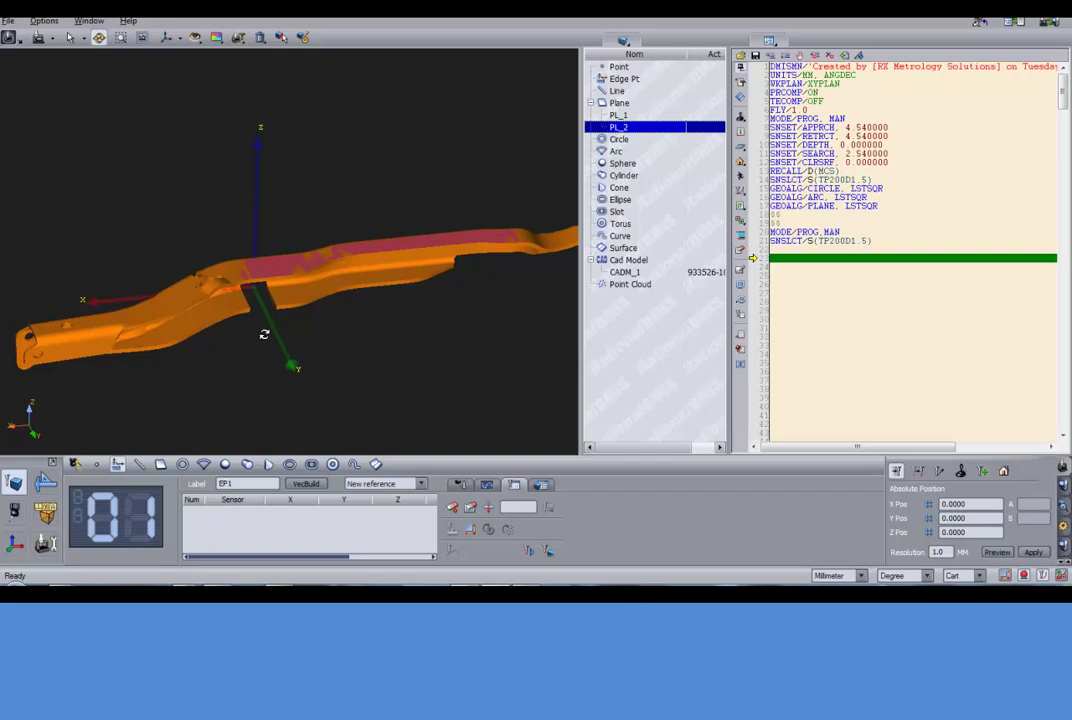
{"action": "scroll", "coordinate": [298, 338], "scroll_direction": "up", "scroll_amount": 3}
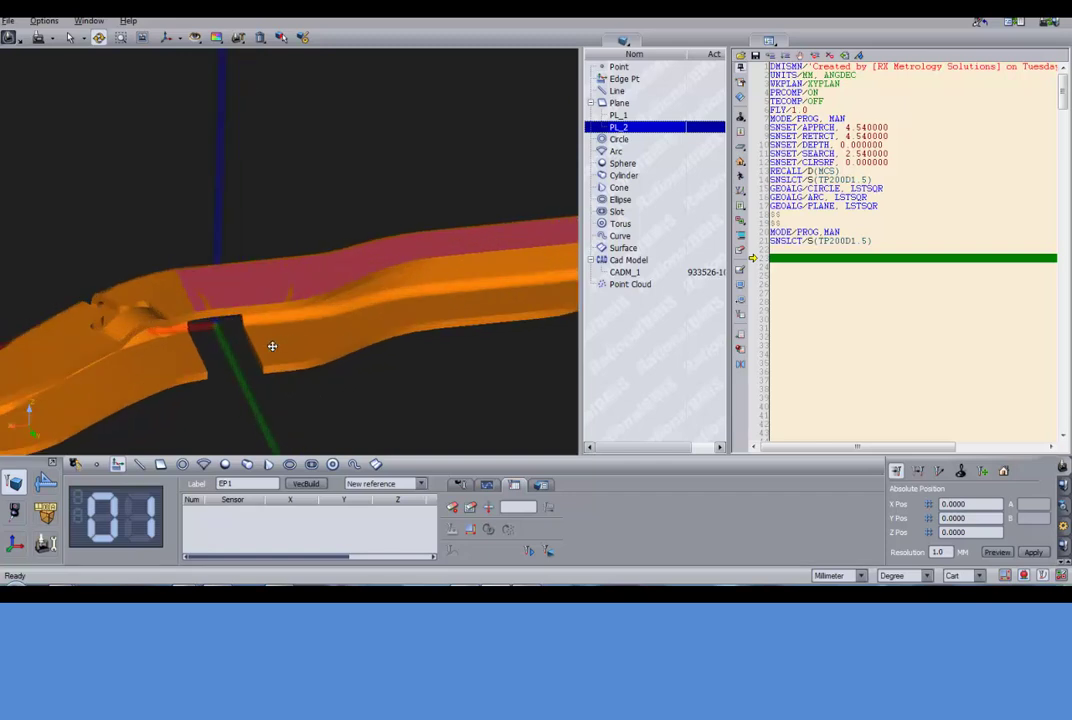
{"action": "middle_click_drag", "start_coordinate": [273, 347], "coordinate": [336, 309]}
{"action": "scroll", "coordinate": [319, 318], "scroll_direction": "up", "scroll_amount": 2}
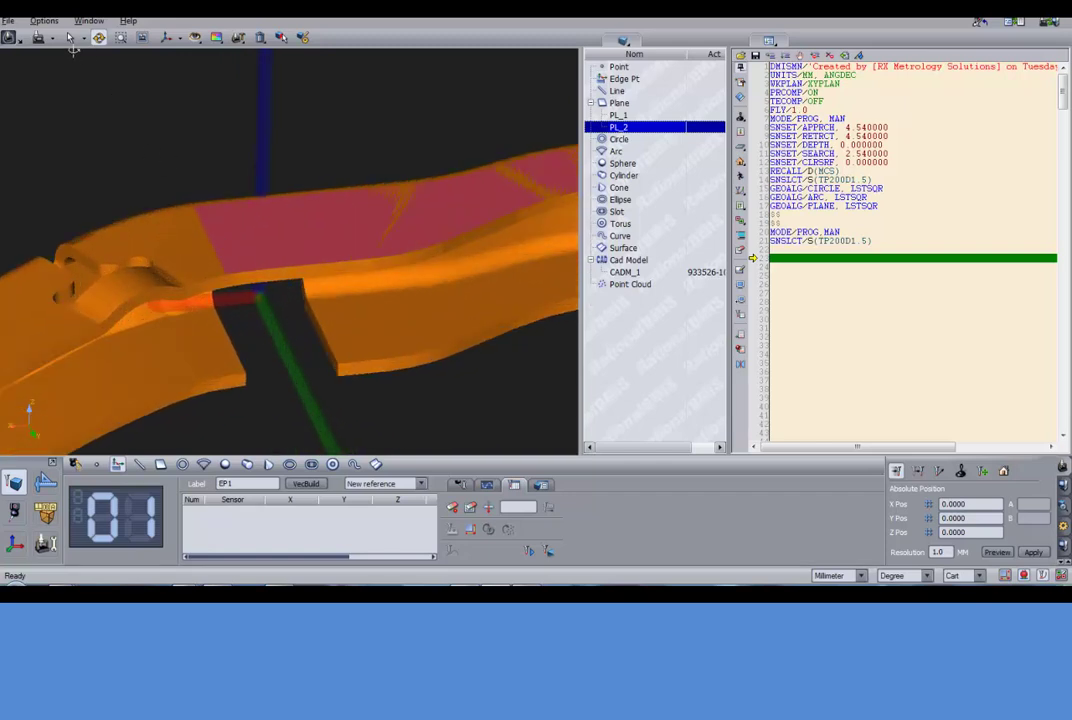
{"action": "left_click", "coordinate": [70, 37]}
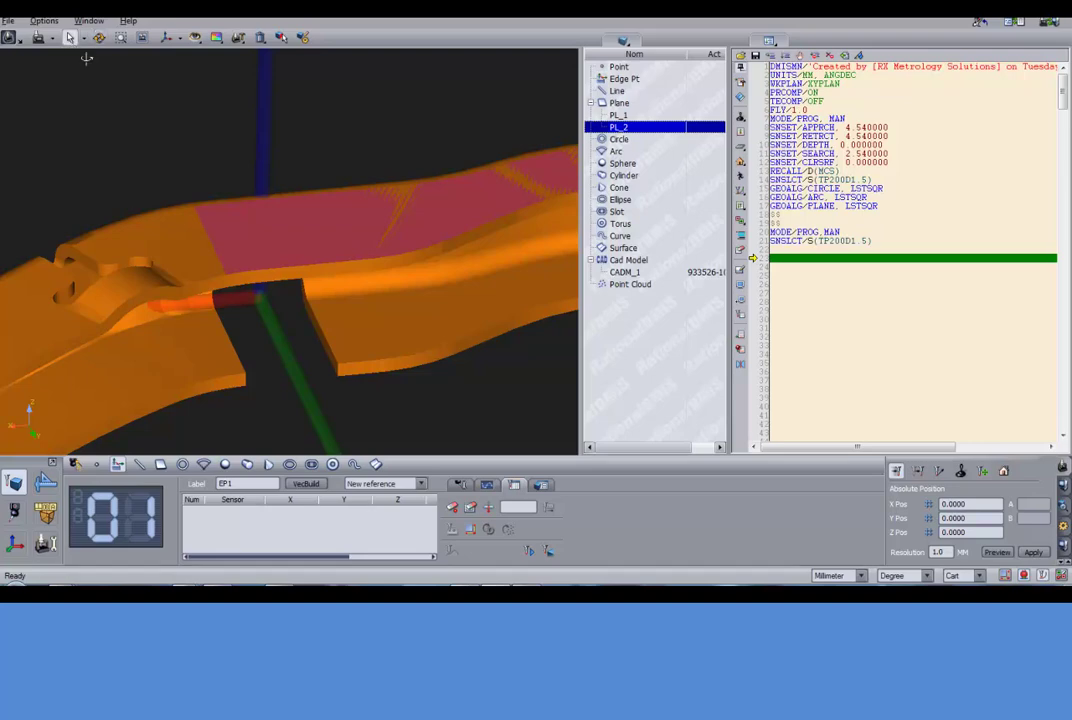
{"action": "left_click", "coordinate": [281, 38]}
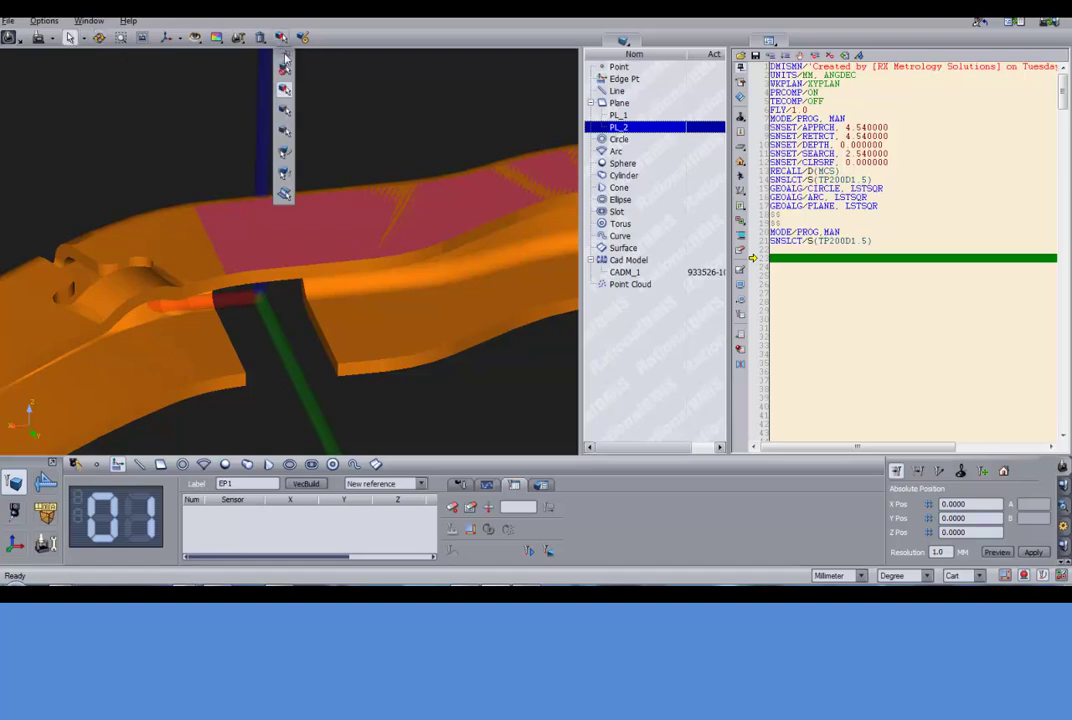
{"action": "left_click", "coordinate": [285, 132]}
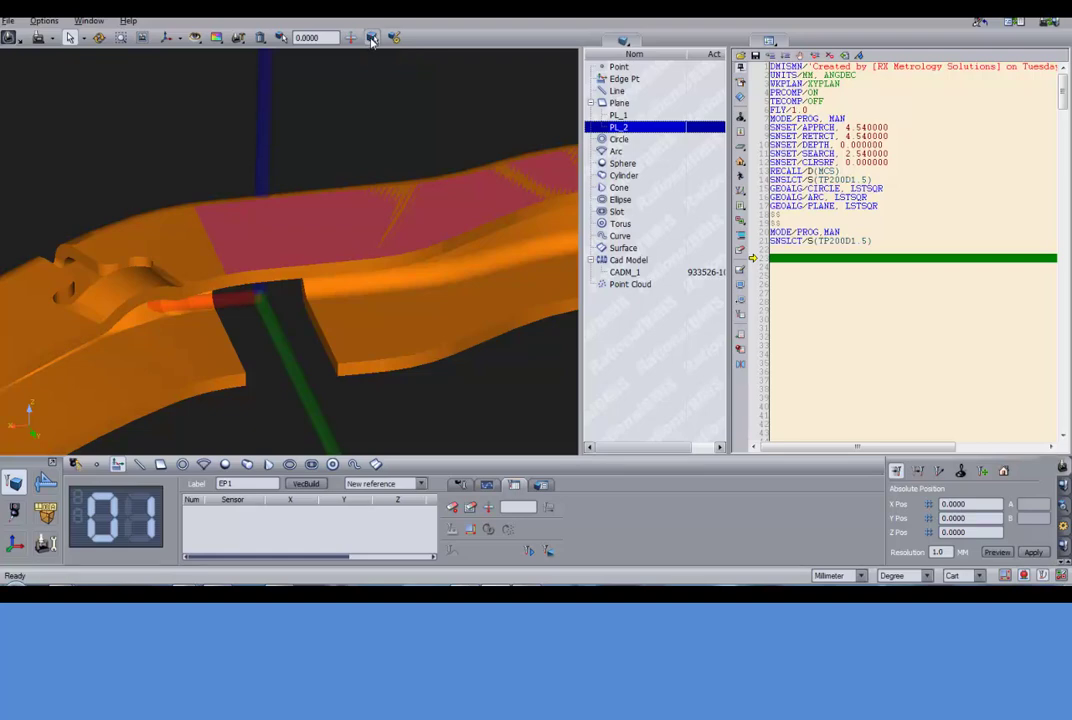
{"action": "left_click", "coordinate": [327, 341]}
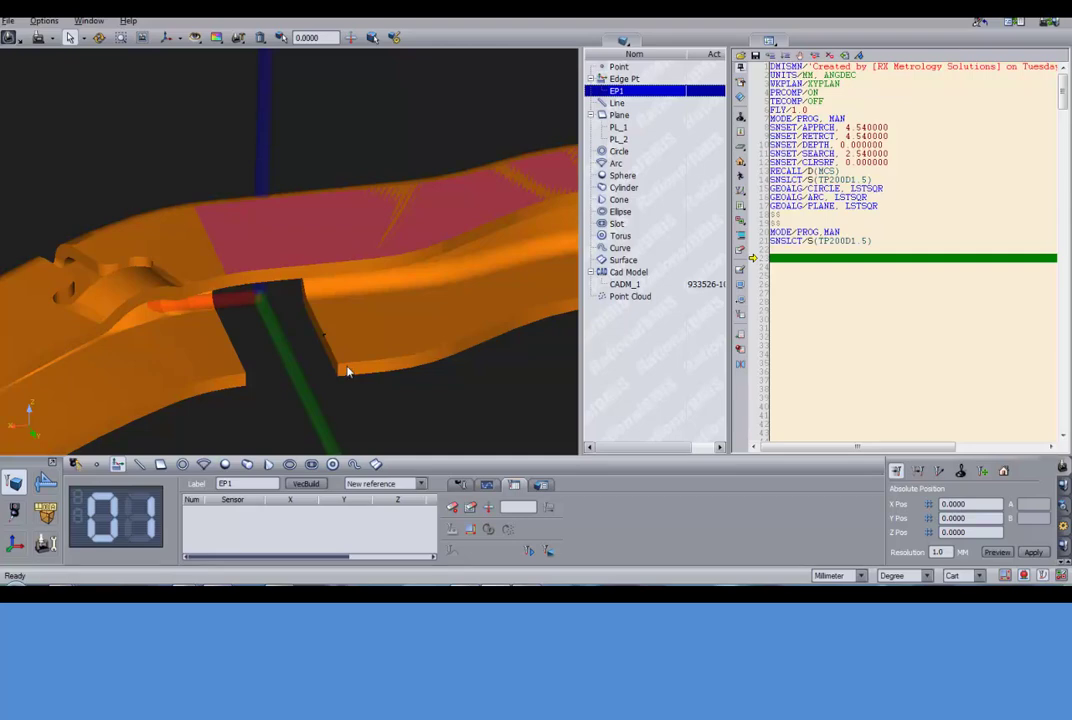
{"action": "left_click", "coordinate": [231, 350]}
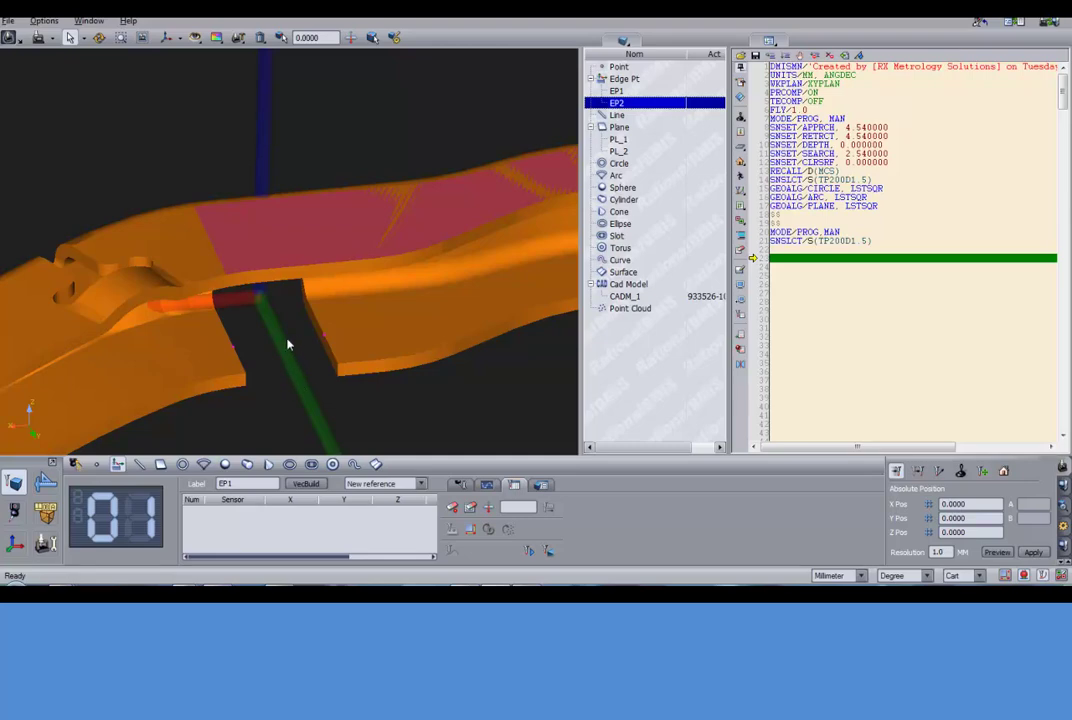
Create four measurement points for the top-face plane PL_1 and output its measurement block to the DMIS program.
{"action": "left_click", "coordinate": [98, 37]}
{"action": "left_click_drag", "start_coordinate": [300, 182], "coordinate": [283, 238]}
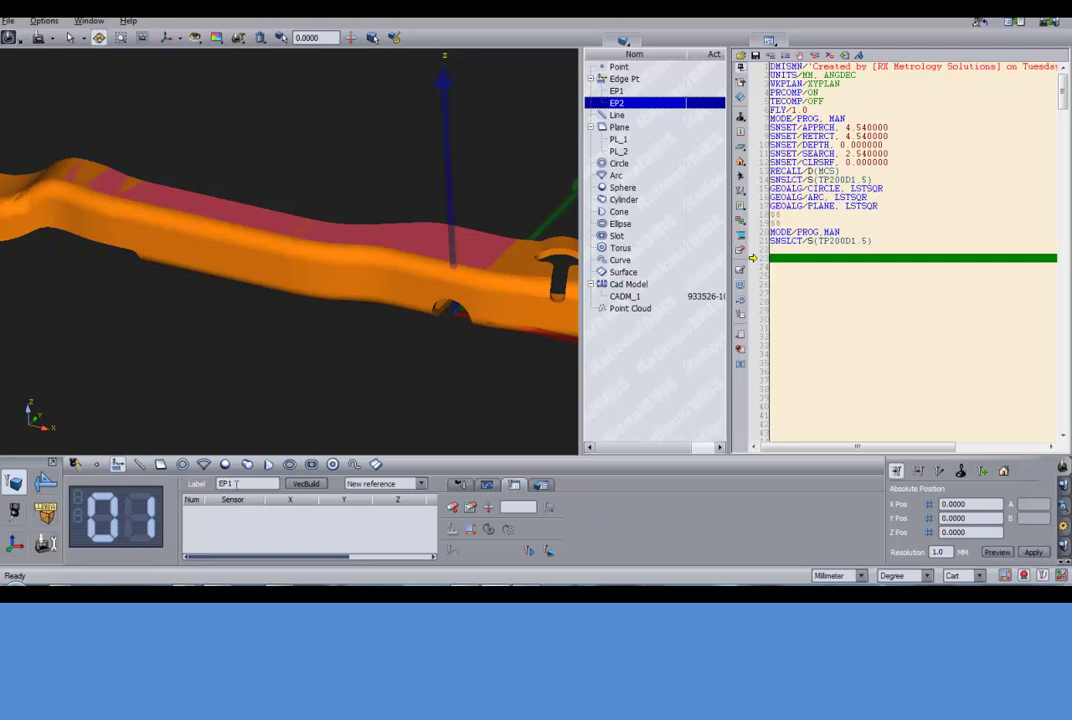
{"action": "left_click", "coordinate": [160, 466]}
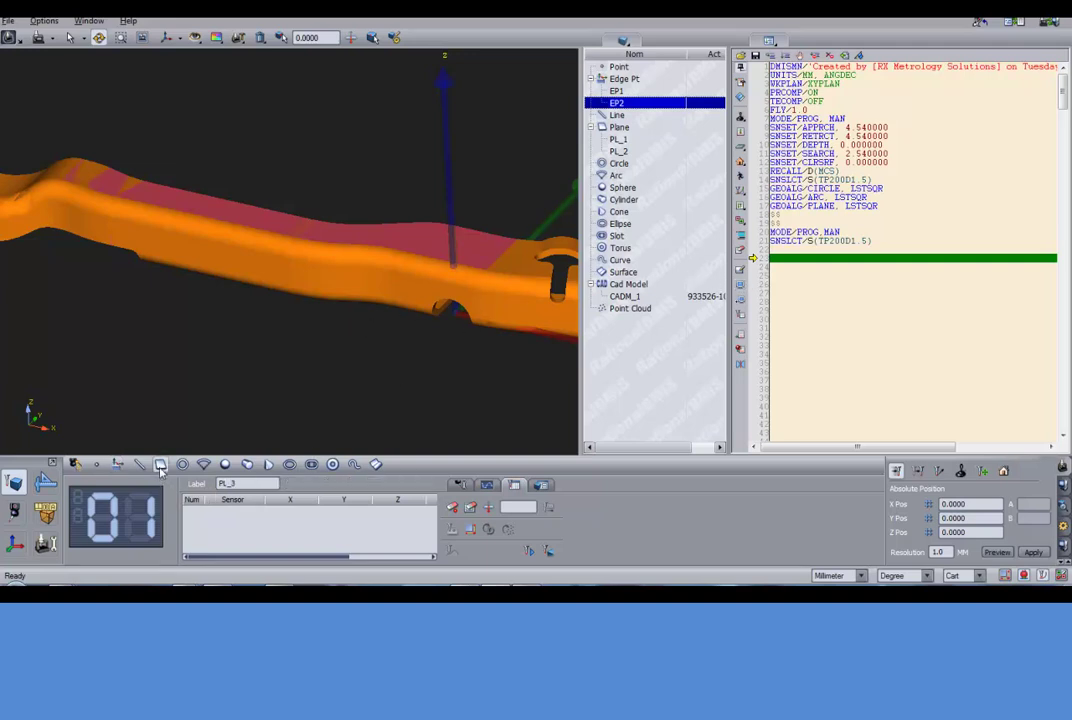
{"action": "left_click", "coordinate": [668, 140]}
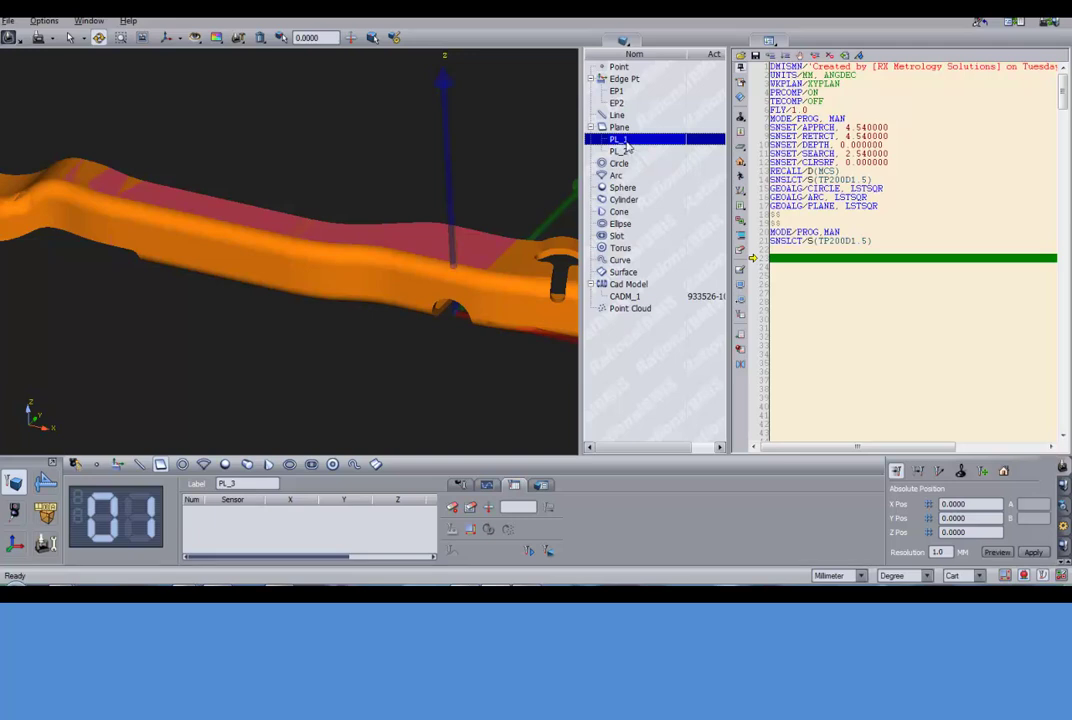
{"action": "left_click_drag", "start_coordinate": [625, 142], "coordinate": [238, 484]}
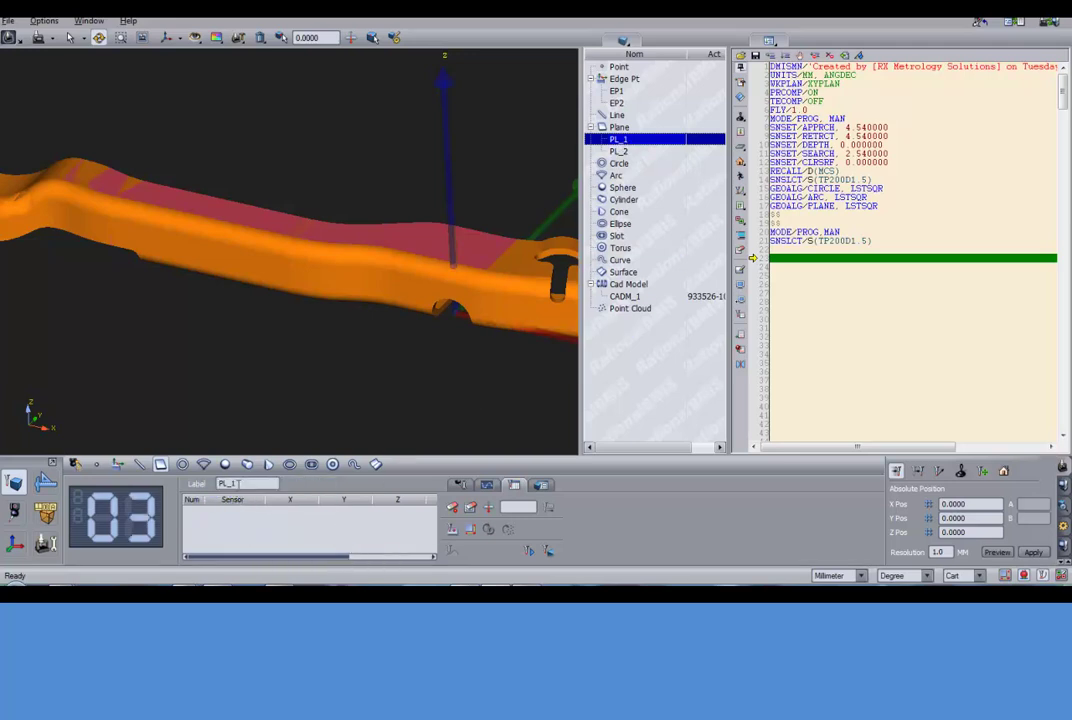
{"action": "left_click", "coordinate": [146, 533]}
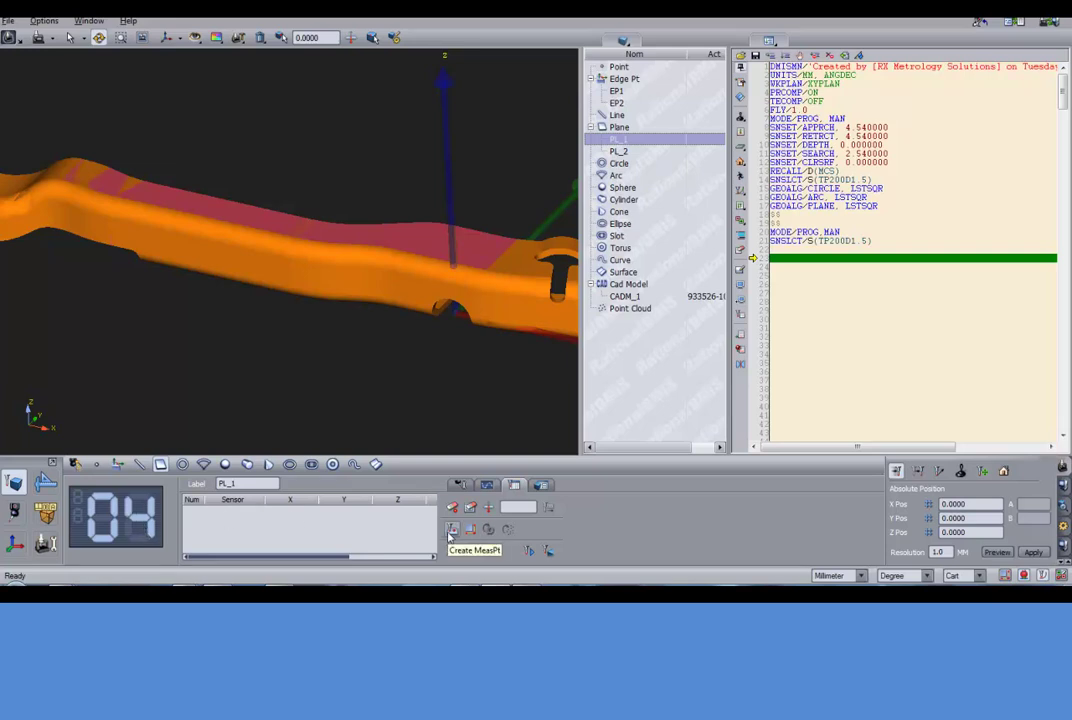
{"action": "left_click", "coordinate": [450, 533]}
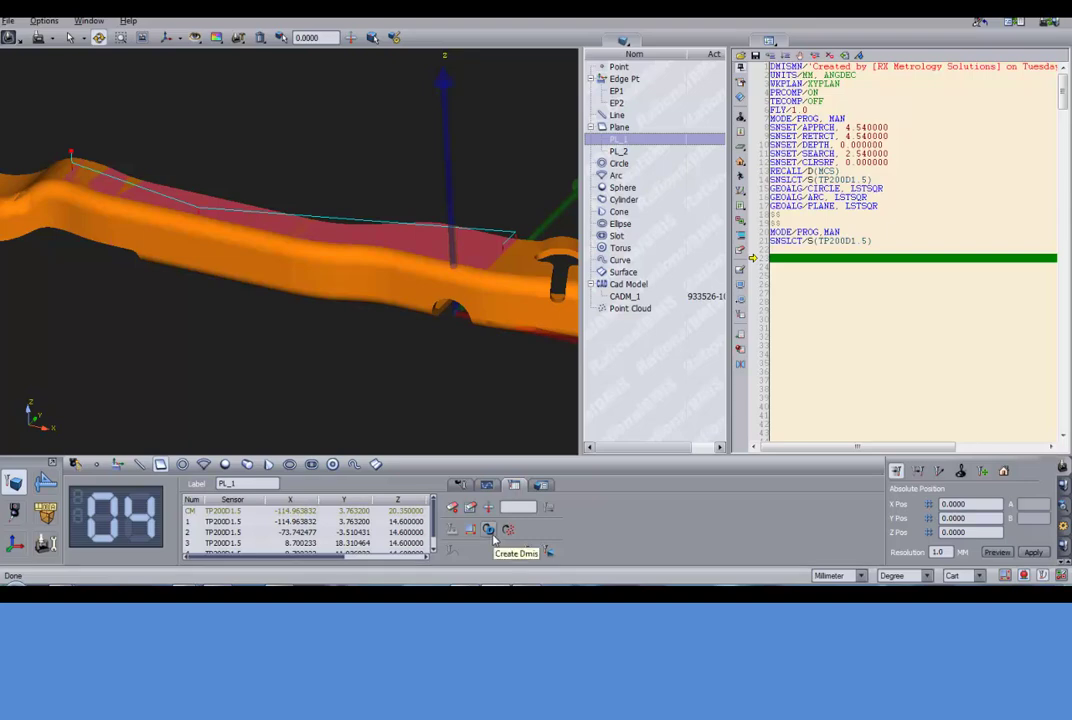
{"action": "left_click", "coordinate": [490, 531]}
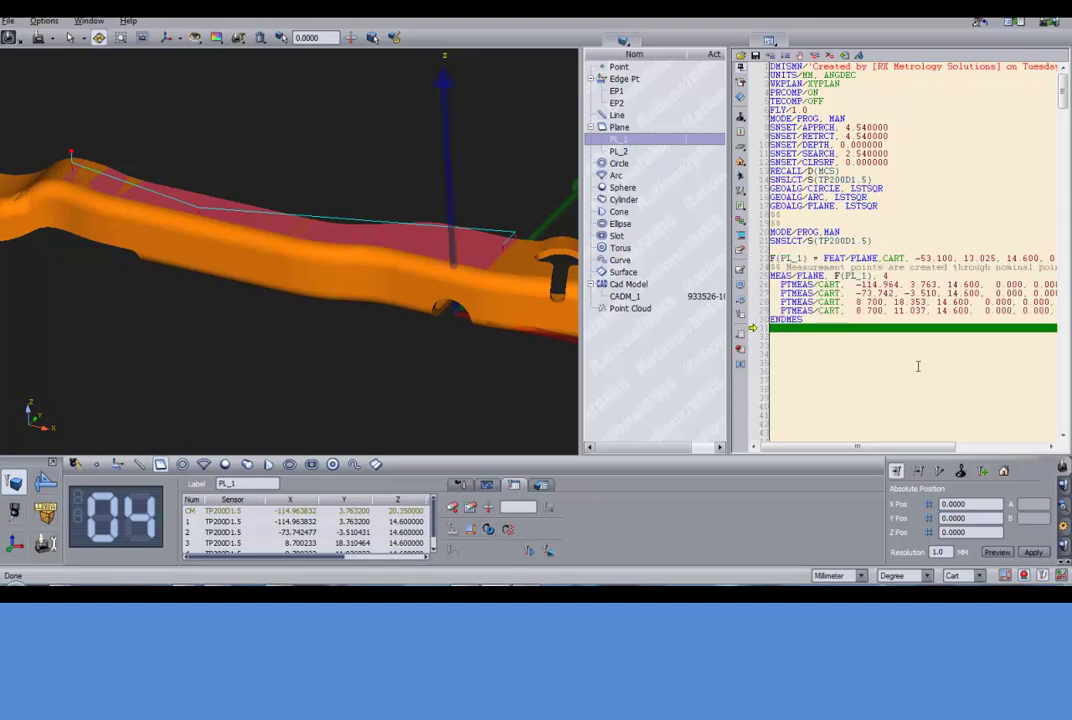
Create four measurement points for the side-wall plane PL_2 and add its measurement block to the DMIS program.
{"action": "left_click", "coordinate": [628, 151]}
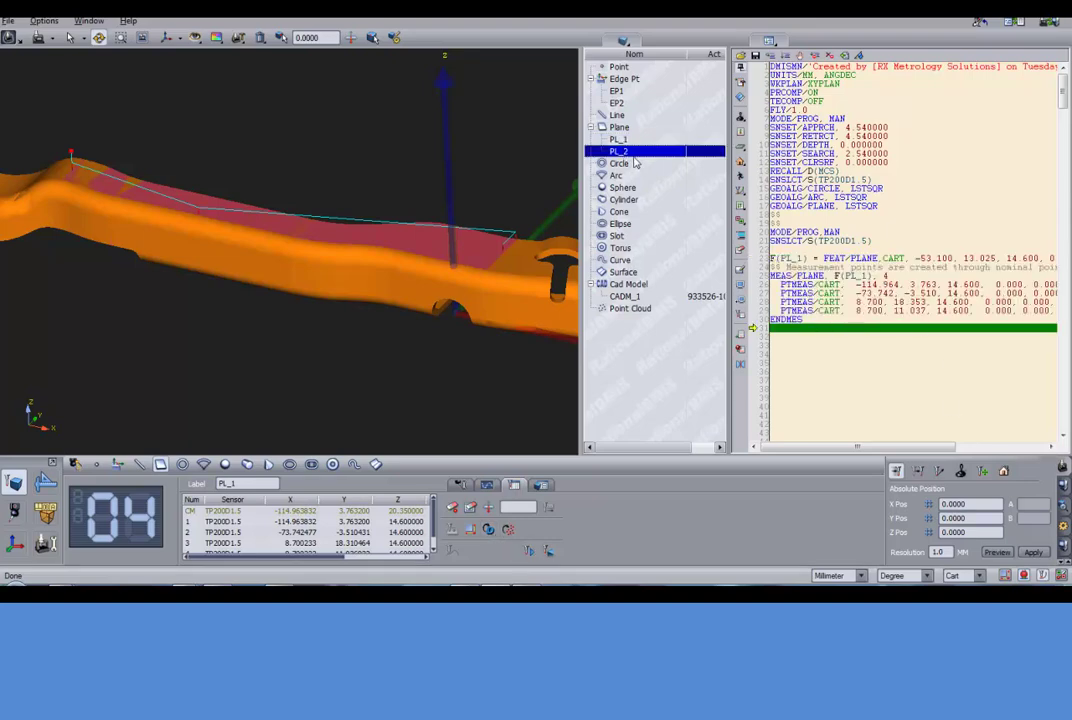
{"action": "left_click_drag", "start_coordinate": [630, 155], "coordinate": [240, 487]}
{"action": "left_click", "coordinate": [152, 522]}
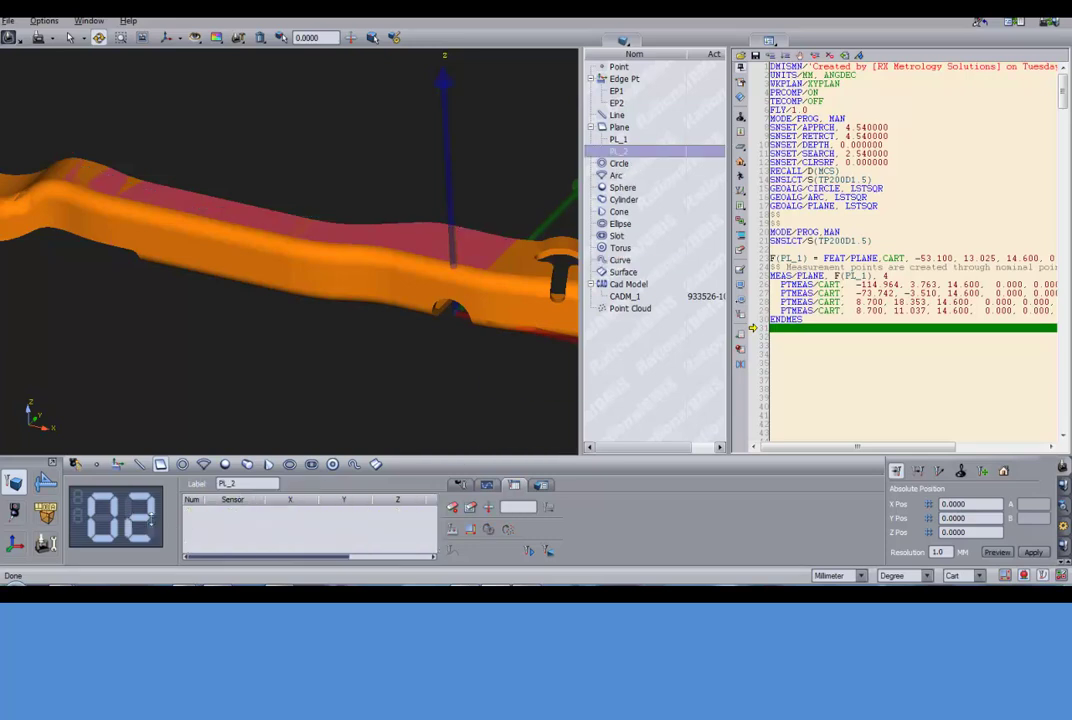
{"action": "left_click", "coordinate": [151, 519]}
{"action": "left_click", "coordinate": [151, 519]}
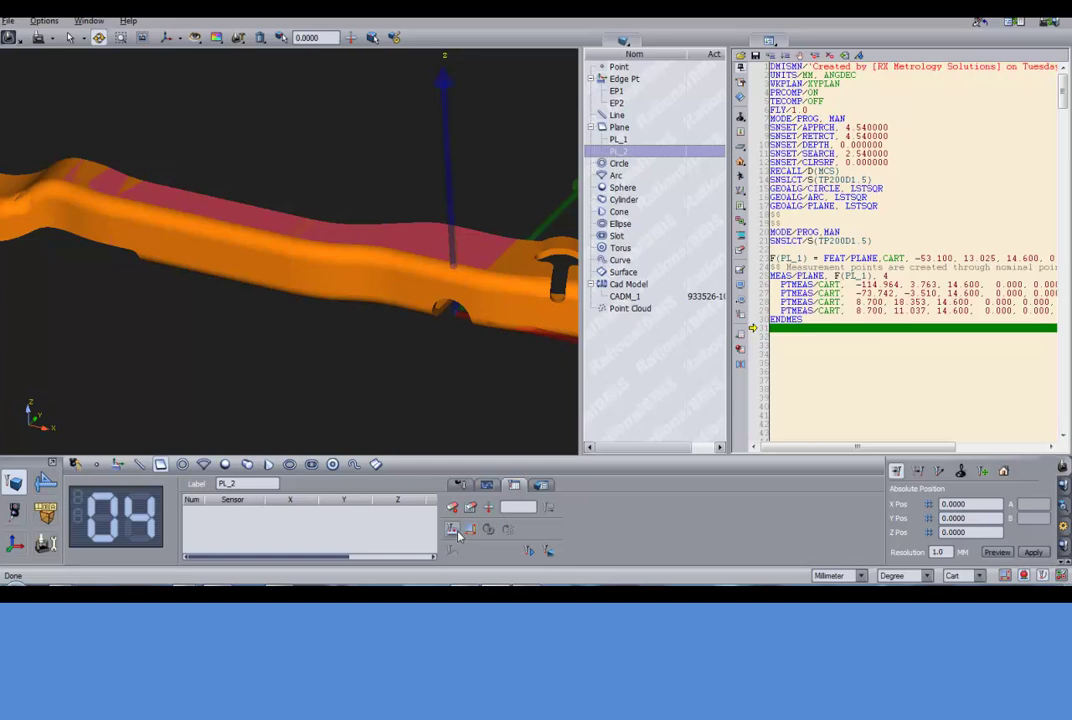
{"action": "left_click", "coordinate": [455, 531]}
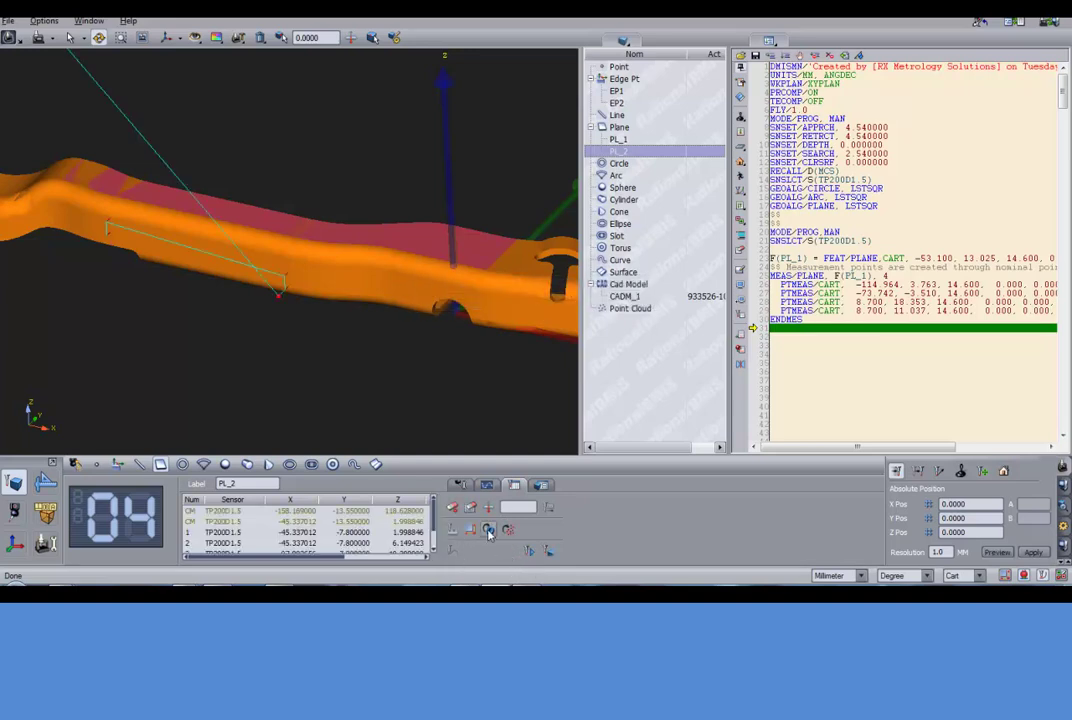
{"action": "left_click", "coordinate": [489, 531]}
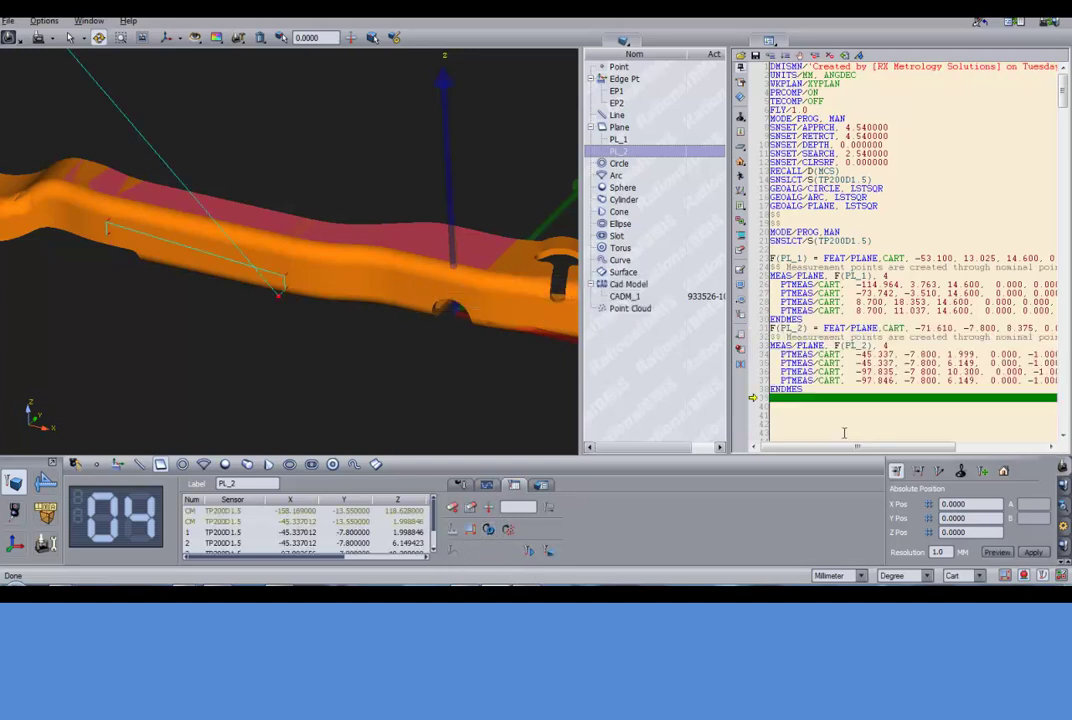
Clear the old point list, create one measurement point for edge point EP1 and add its measurement block to the DMIS program.
{"action": "left_click_drag", "start_coordinate": [330, 337], "coordinate": [351, 289]}
{"action": "scroll", "coordinate": [358, 308], "scroll_direction": "up", "scroll_amount": 4}
{"action": "mouse_move", "coordinate": [384, 333]}
{"action": "left_mouse_down"}
{"action": "mouse_move", "coordinate": [347, 263]}
{"action": "mouse_move", "coordinate": [390, 294]}
{"action": "mouse_move", "coordinate": [388, 333]}
{"action": "left_mouse_up"}
{"action": "scroll", "coordinate": [347, 265], "scroll_direction": "up", "scroll_amount": 3}
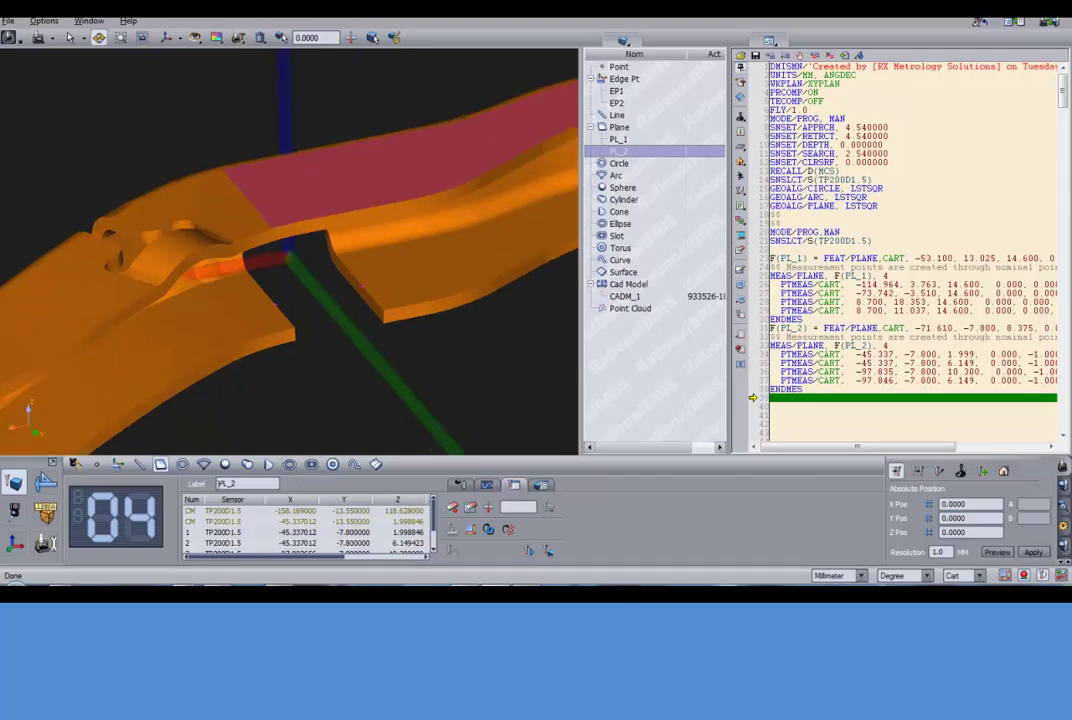
{"action": "left_click", "coordinate": [118, 464]}
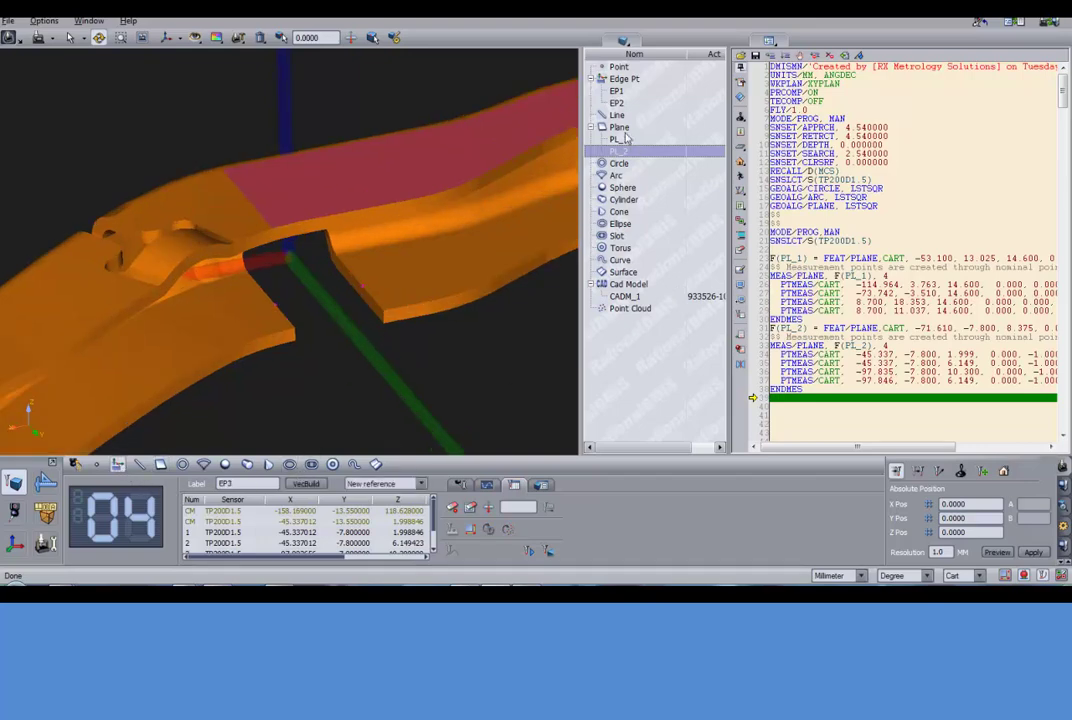
{"action": "left_click", "coordinate": [619, 92]}
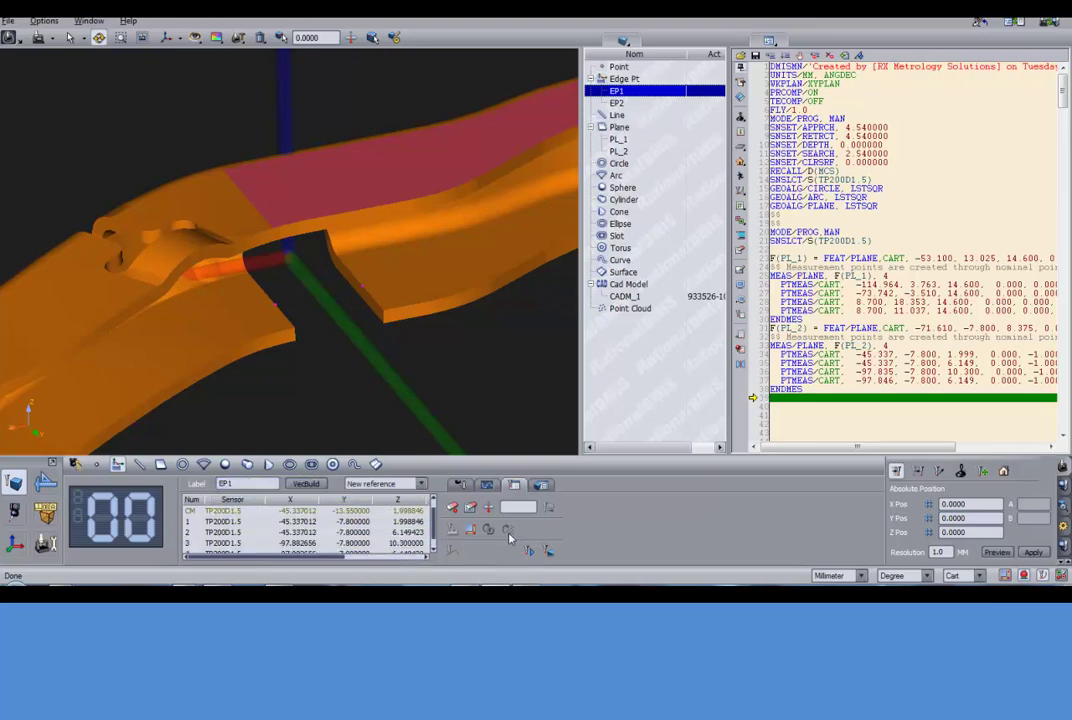
{"action": "left_click", "coordinate": [471, 508]}
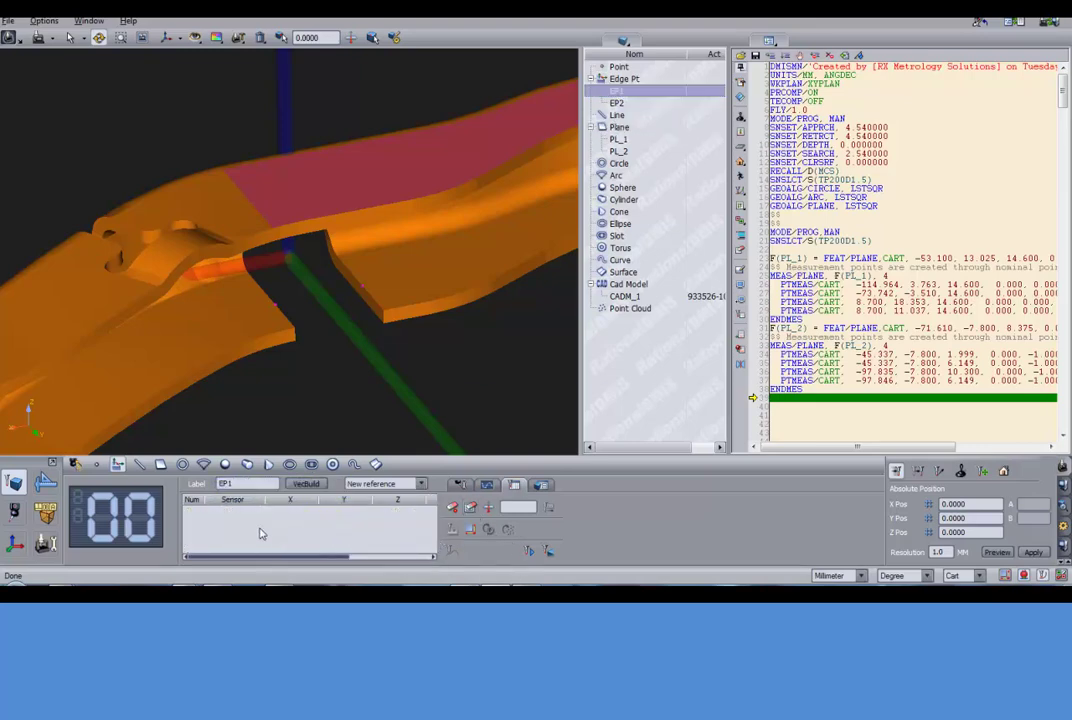
{"action": "left_click", "coordinate": [157, 518]}
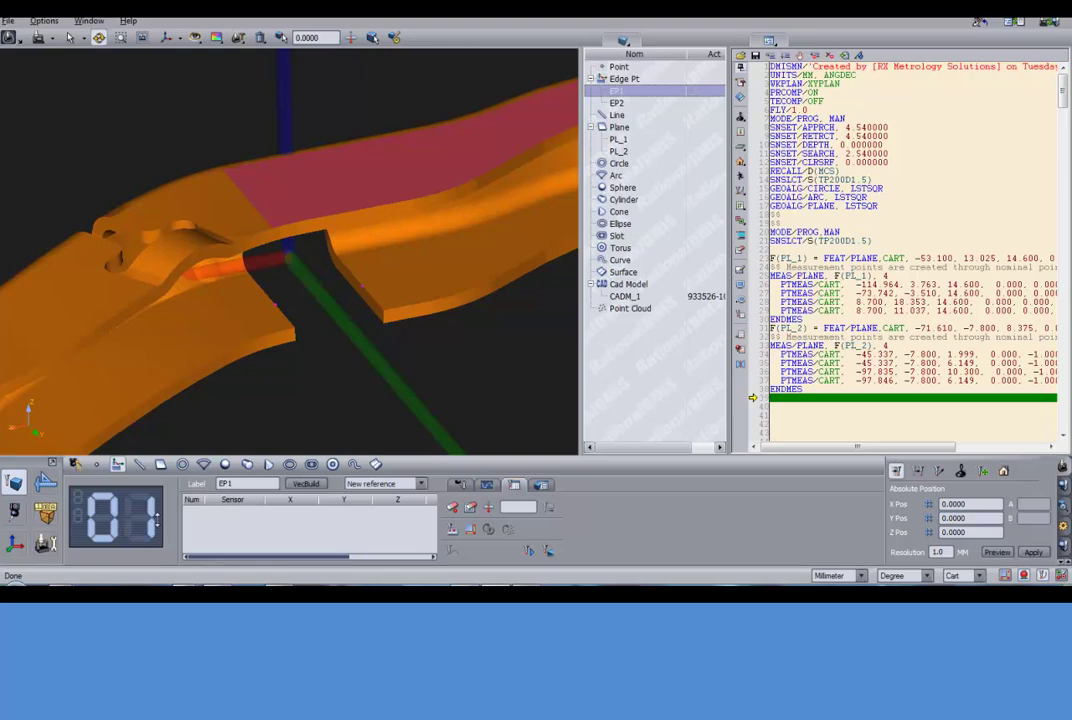
{"action": "left_click", "coordinate": [452, 529]}
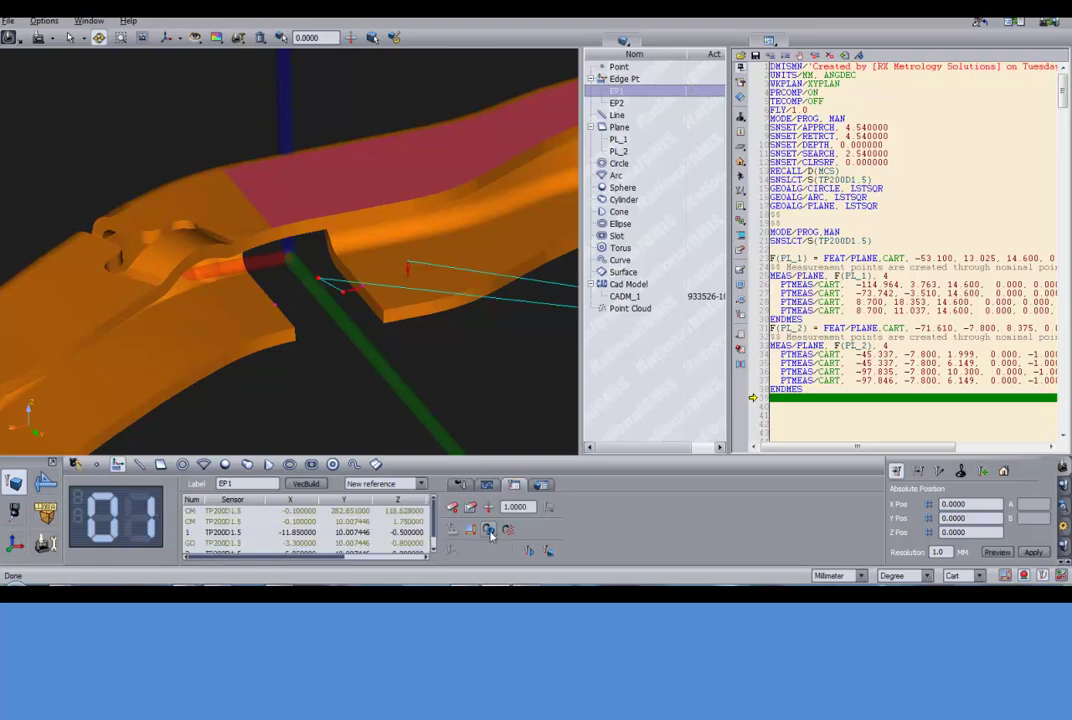
{"action": "left_click", "coordinate": [489, 531]}
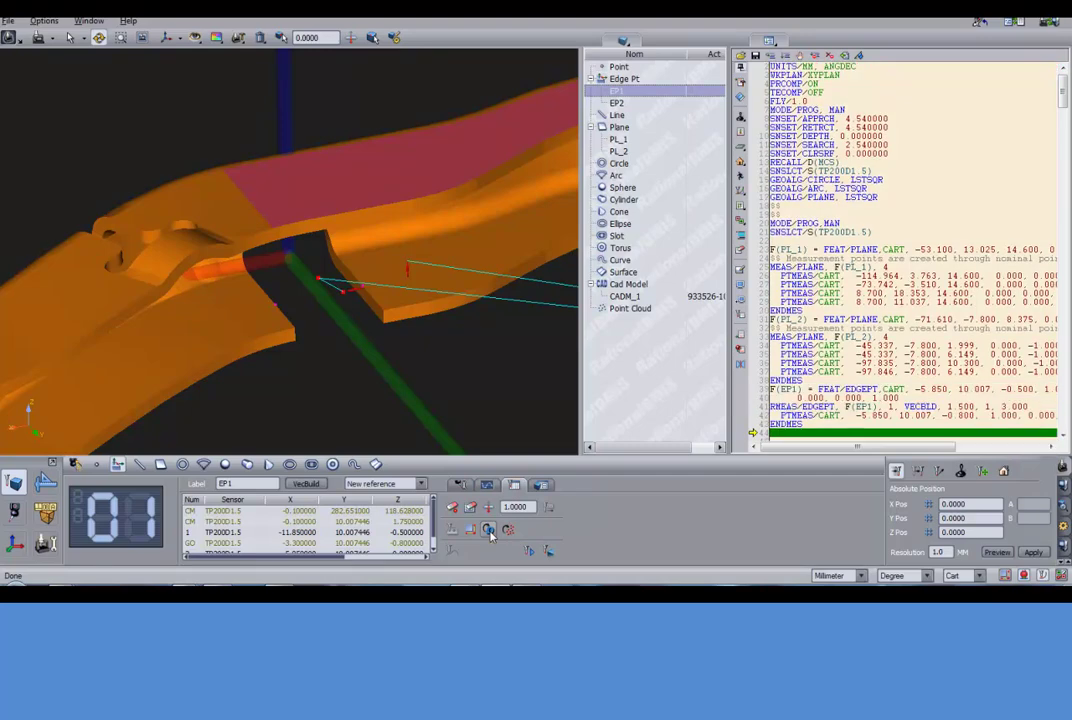
Create one measurement point for edge point EP2 and add its measurement block to the DMIS program.
{"action": "left_click", "coordinate": [617, 105]}
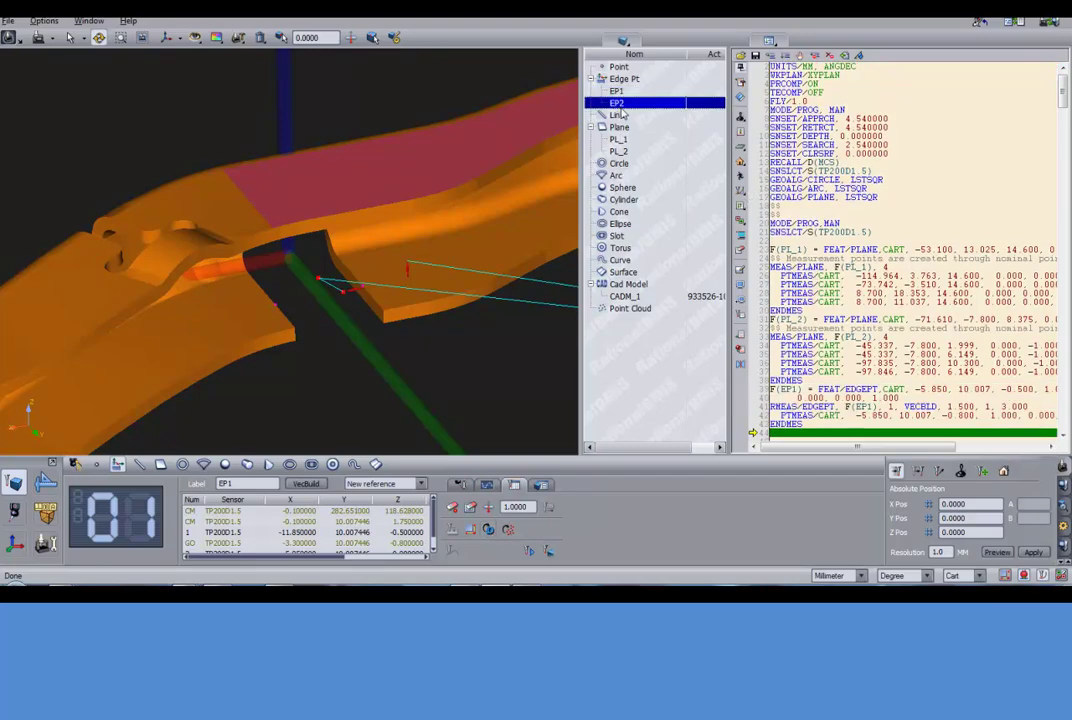
{"action": "left_click_drag", "start_coordinate": [618, 105], "coordinate": [244, 482]}
{"action": "left_click", "coordinate": [158, 513]}
{"action": "left_click", "coordinate": [470, 507]}
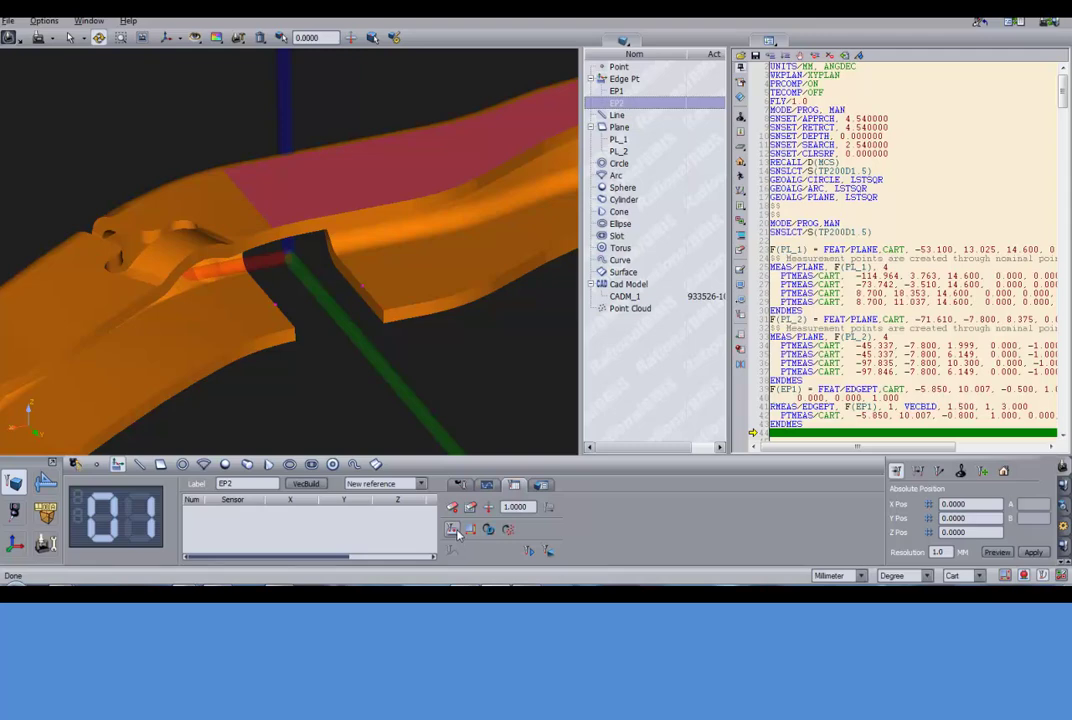
{"action": "left_click", "coordinate": [488, 529]}
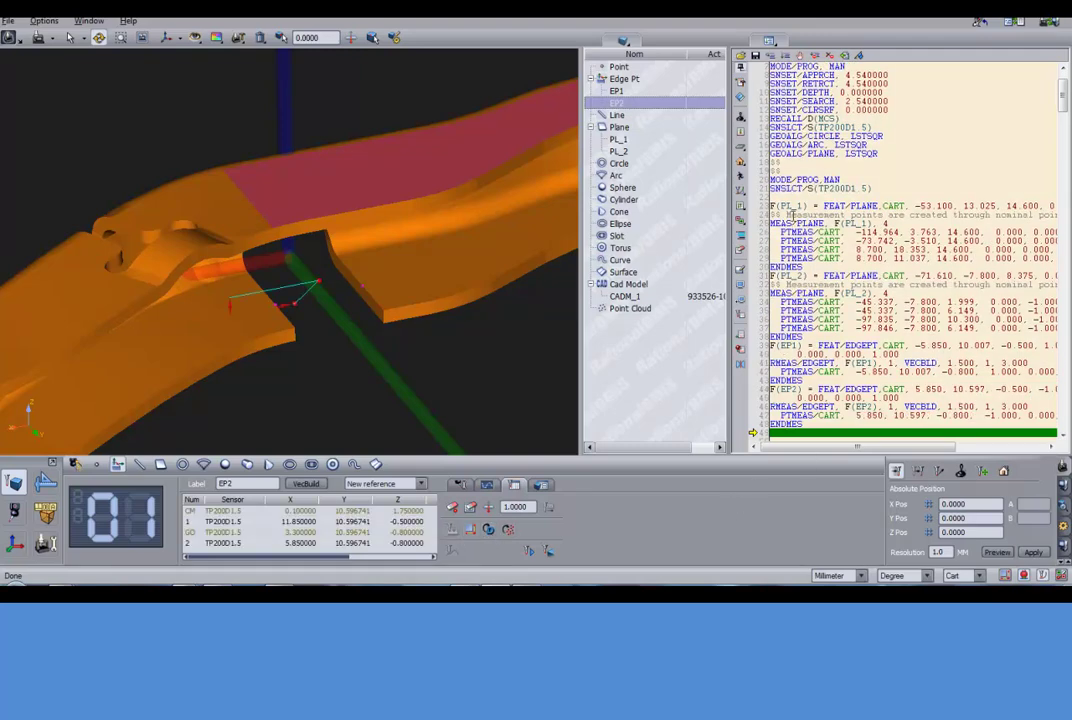
Examine the part's placement and orientation on the machine table relative to the probe and the coordinate axes.
{"action": "scroll", "coordinate": [364, 329], "scroll_direction": "down", "scroll_amount": 10}
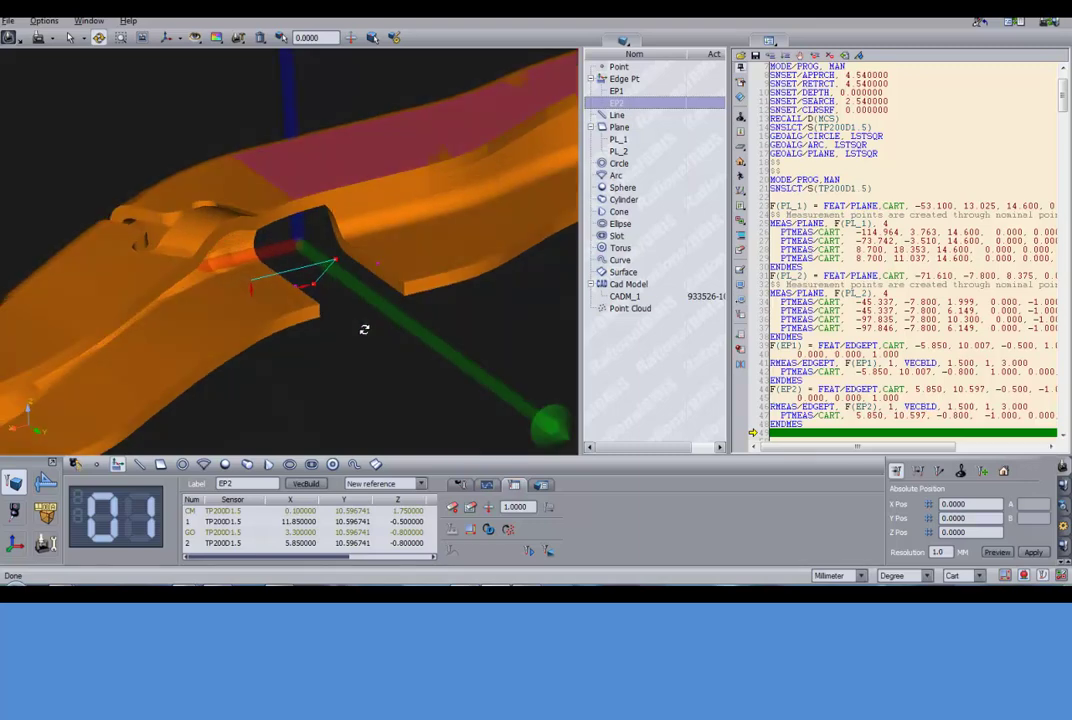
{"action": "left_click_drag", "start_coordinate": [385, 332], "coordinate": [230, 278]}
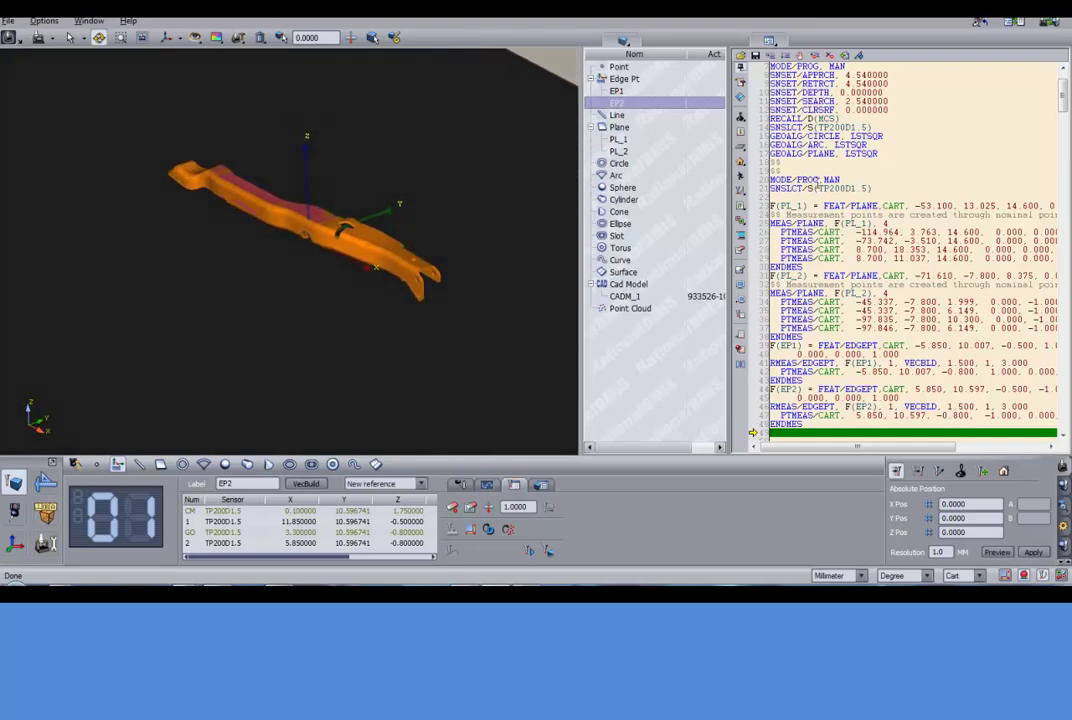
{"action": "left_click_drag", "start_coordinate": [386, 207], "coordinate": [434, 318]}
{"action": "scroll", "coordinate": [435, 319], "scroll_direction": "down", "scroll_amount": 4}
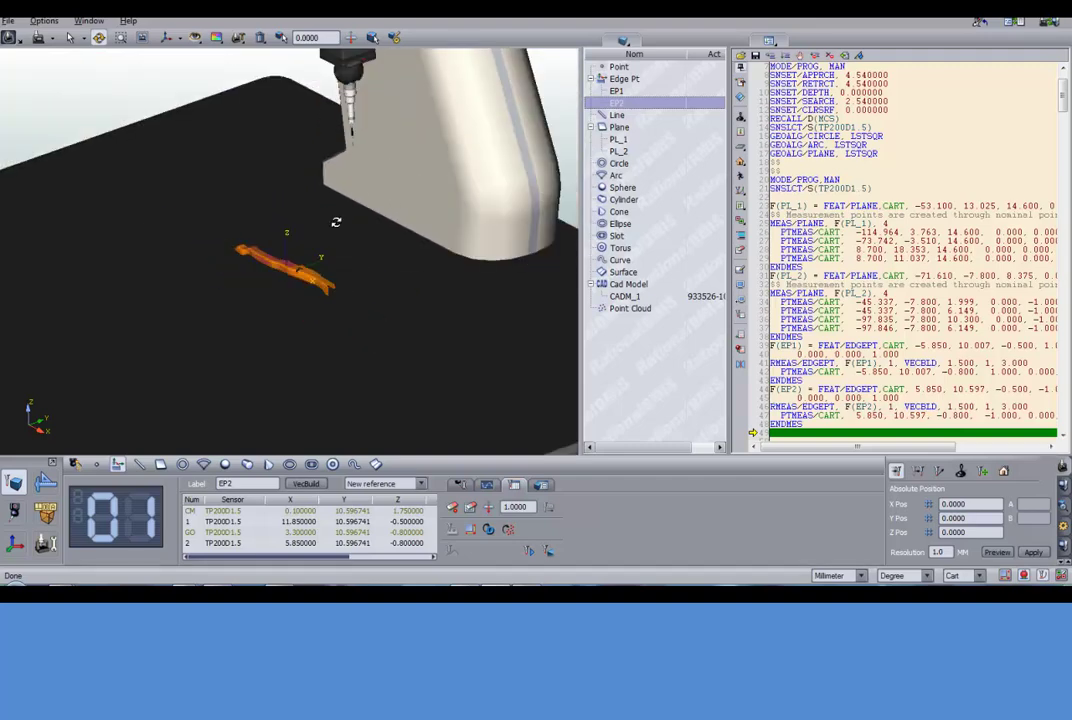
{"action": "scroll", "coordinate": [314, 305], "scroll_direction": "up", "scroll_amount": 1}
{"action": "scroll", "coordinate": [314, 304], "scroll_direction": "up", "scroll_amount": 2}
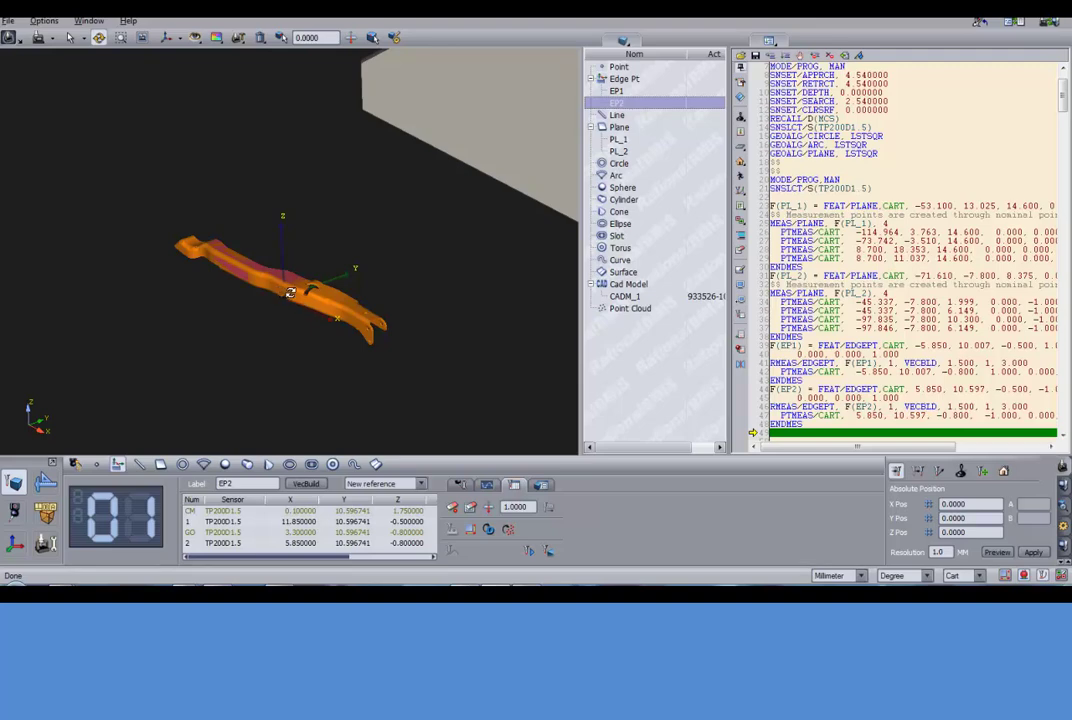
{"action": "left_click_drag", "start_coordinate": [307, 293], "coordinate": [60, 245]}
{"action": "left_click_drag", "start_coordinate": [272, 262], "coordinate": [484, 279]}
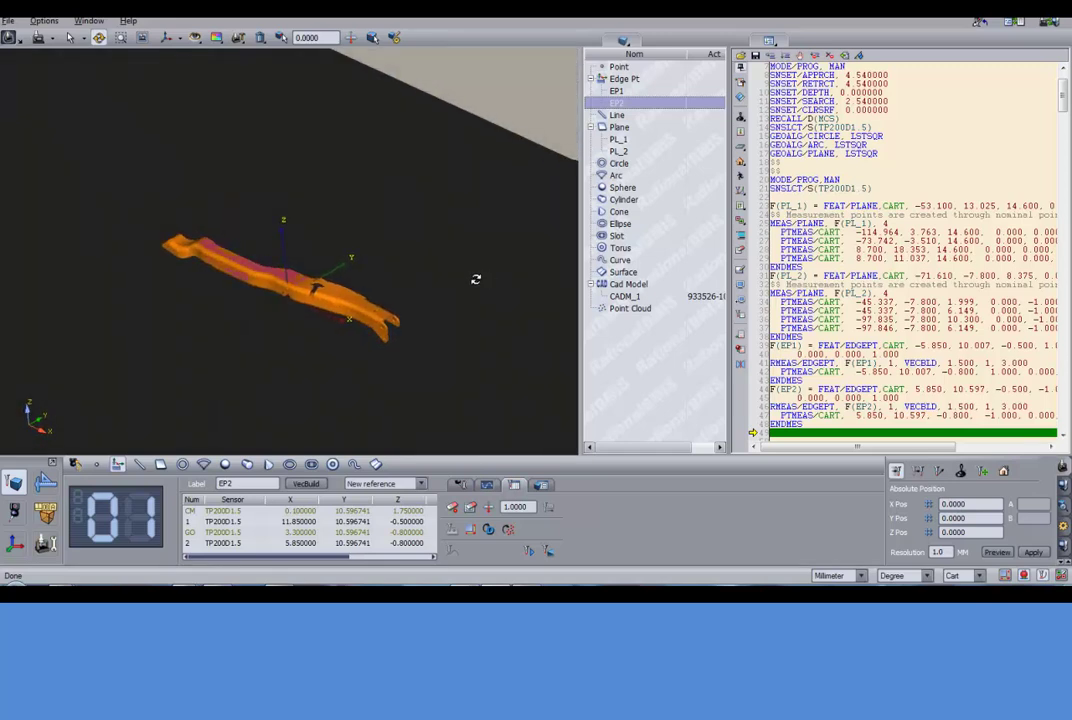
Set the program's execution start at the second MODE/PROG,MAN line and a breakpoint on the empty line 49 after the last ENDMES.
{"action": "left_click_drag", "start_coordinate": [437, 281], "coordinate": [327, 336]}
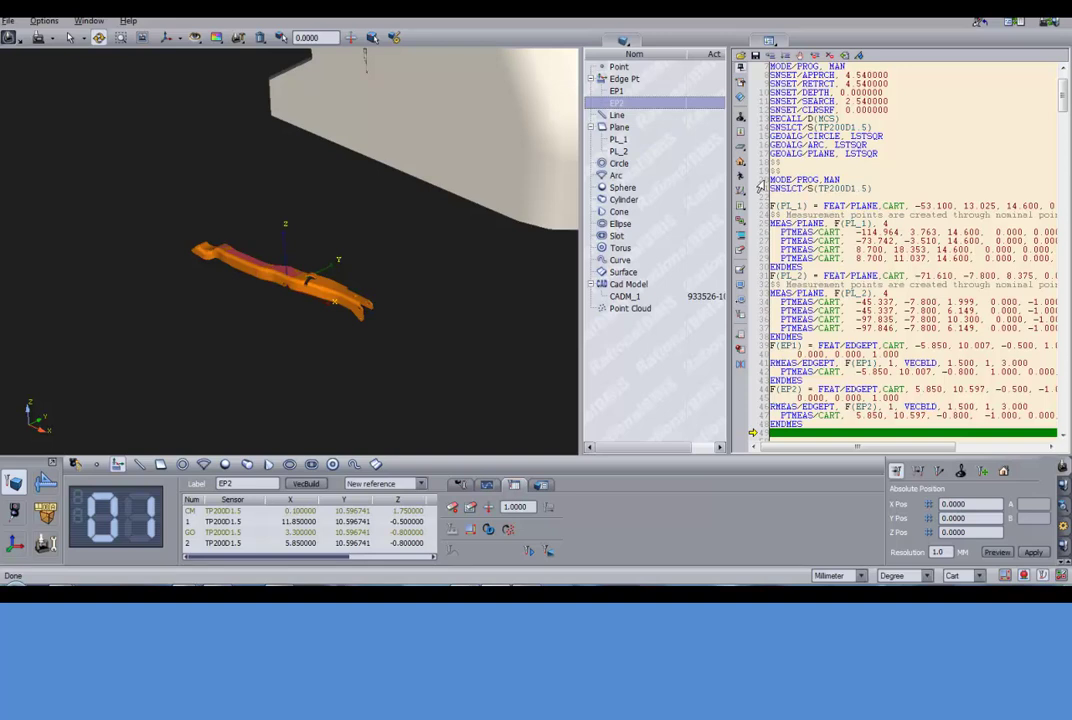
{"action": "left_click", "coordinate": [763, 181]}
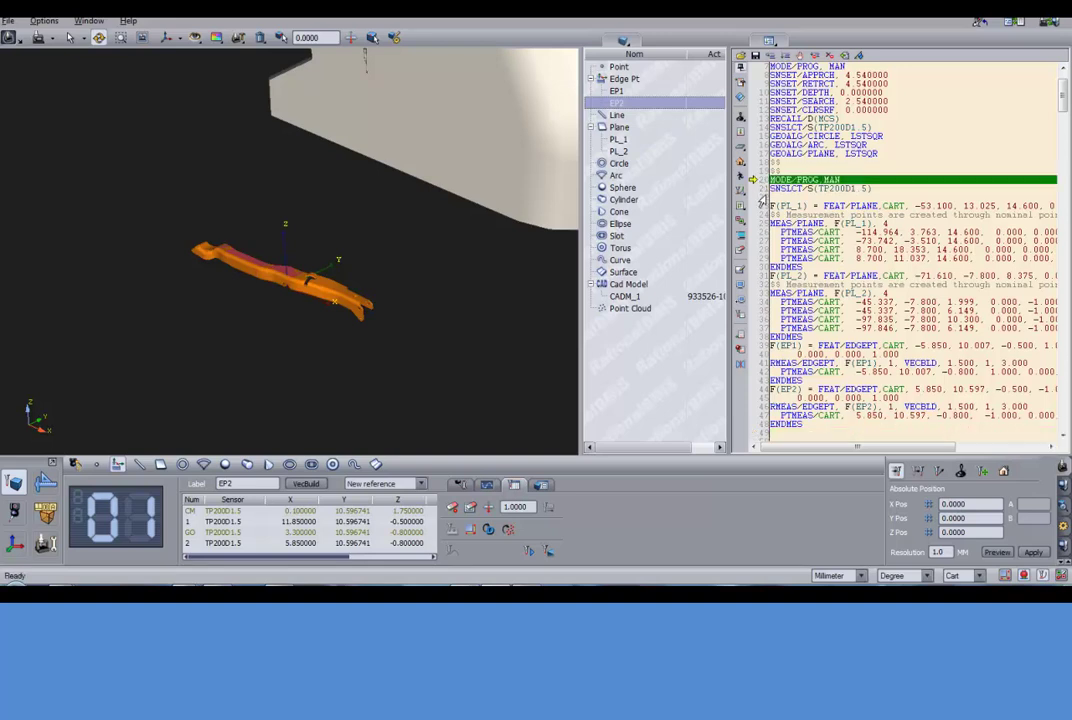
{"action": "left_click", "coordinate": [755, 435]}
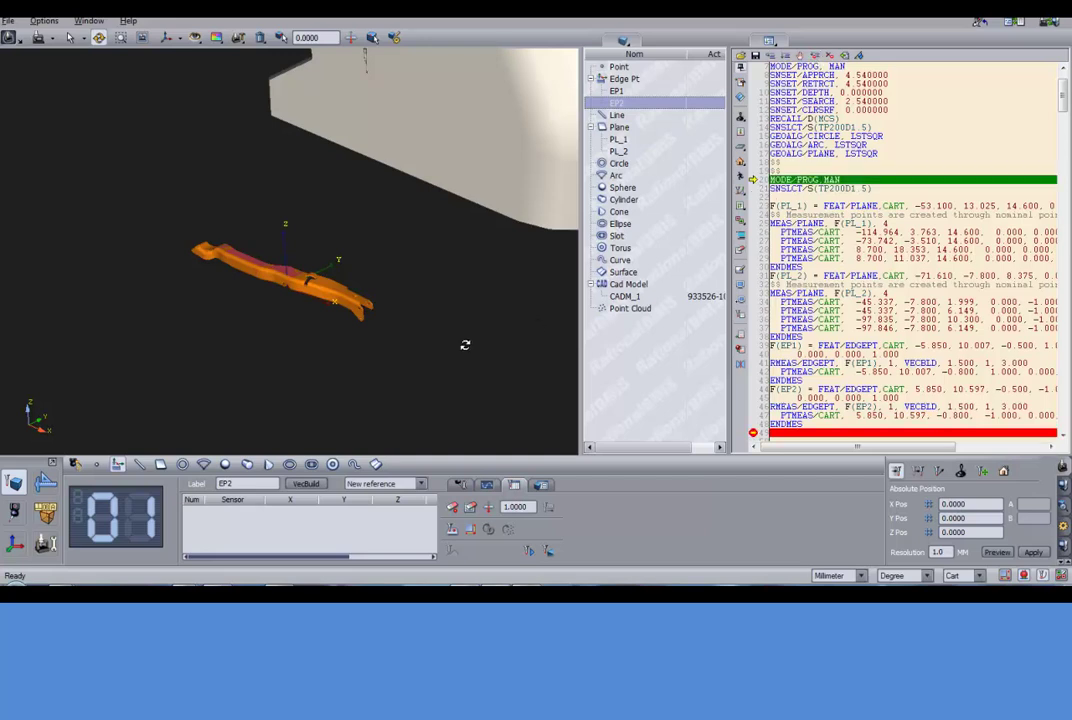
Run the program section up to the breakpoint to simulate measuring PL_1, PL_2, EP1 and EP2, with the part and probe in view.
{"action": "scroll", "coordinate": [351, 360], "scroll_direction": "down", "scroll_amount": 5}
{"action": "left_click_drag", "start_coordinate": [350, 361], "coordinate": [268, 361]}
{"action": "mouse_move", "coordinate": [380, 328]}
{"action": "left_mouse_down"}
{"action": "mouse_move", "coordinate": [366, 325]}
{"action": "mouse_move", "coordinate": [379, 328]}
{"action": "left_mouse_up"}
{"action": "scroll", "coordinate": [327, 289], "scroll_direction": "up", "scroll_amount": 2}
{"action": "middle_click_drag", "start_coordinate": [371, 265], "coordinate": [327, 290]}
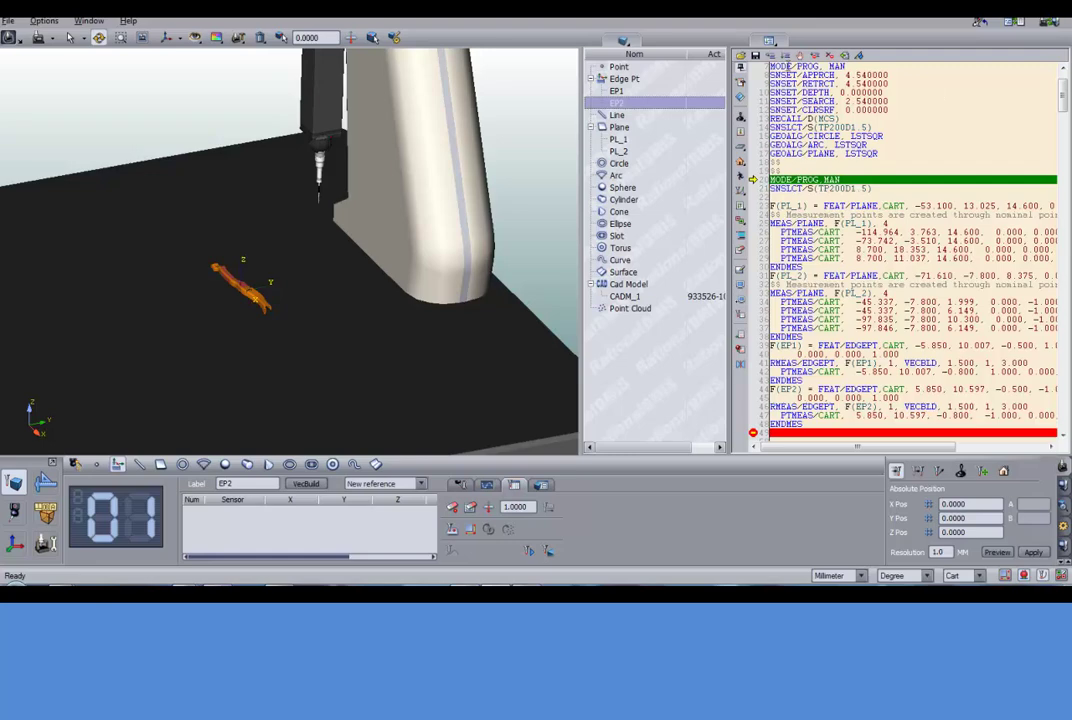
{"action": "left_click", "coordinate": [786, 66]}
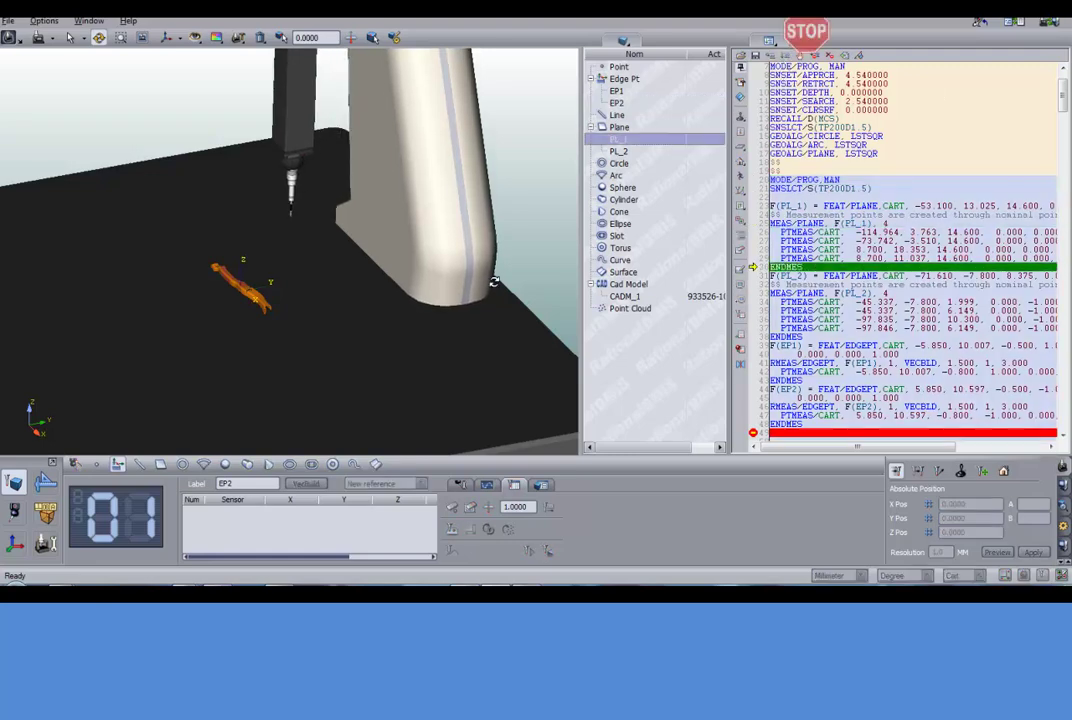
Examine the simulated probe movement over planes PL_1 and PL_2 and edge points EP1 and EP2 from several sides.
{"action": "scroll", "coordinate": [227, 297], "scroll_direction": "up", "scroll_amount": 4}
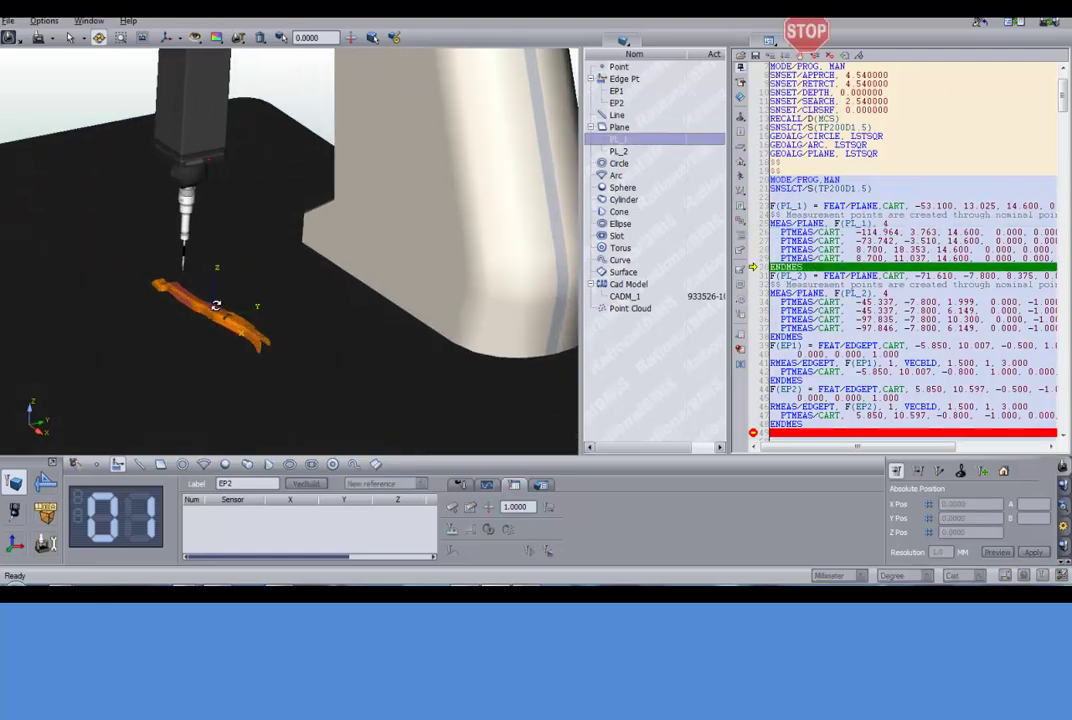
{"action": "middle_click_drag", "start_coordinate": [213, 304], "coordinate": [272, 249]}
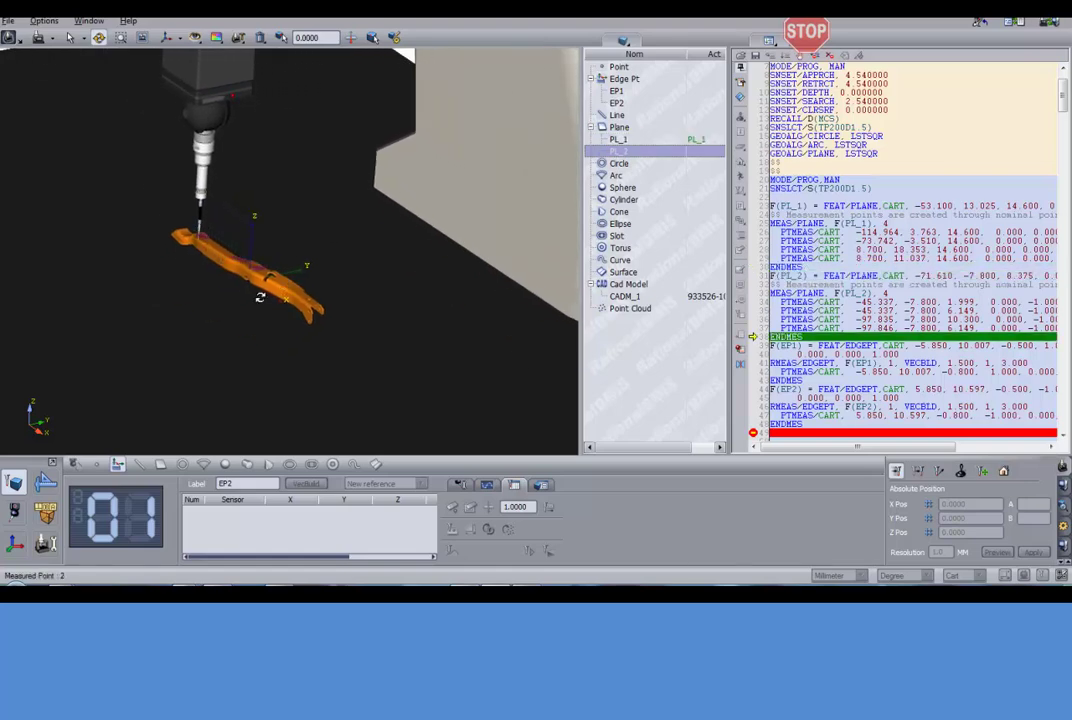
{"action": "left_click_drag", "start_coordinate": [235, 295], "coordinate": [24, 234]}
{"action": "left_click_drag", "start_coordinate": [257, 243], "coordinate": [293, 261]}
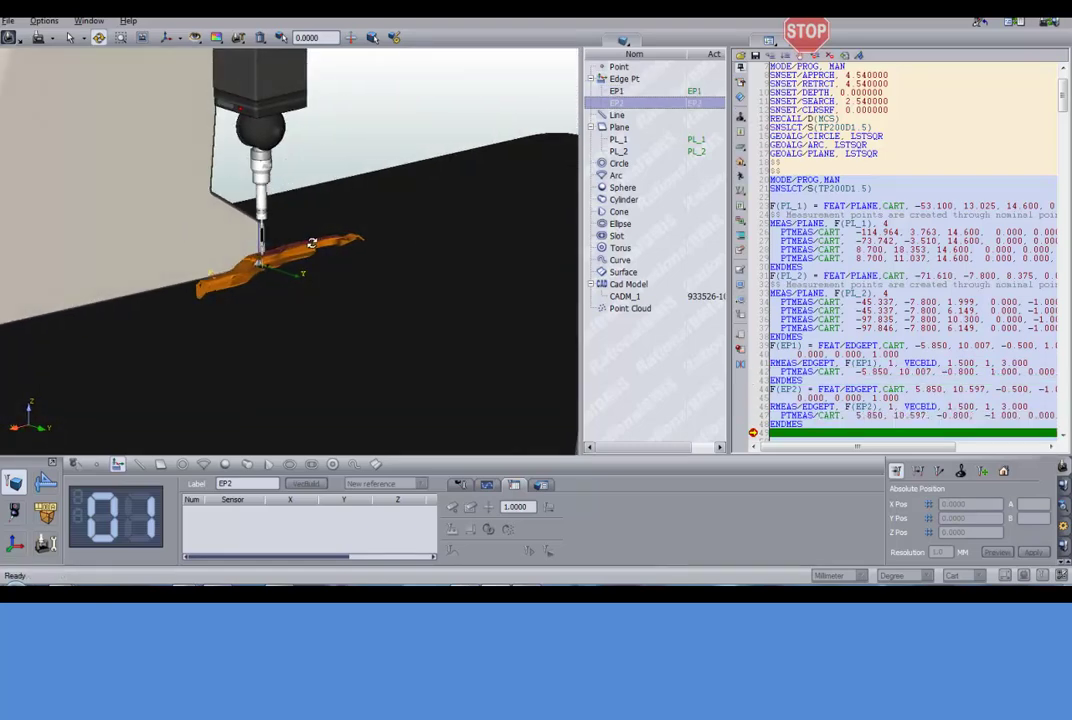
{"action": "scroll", "coordinate": [276, 292], "scroll_direction": "up", "scroll_amount": 5}
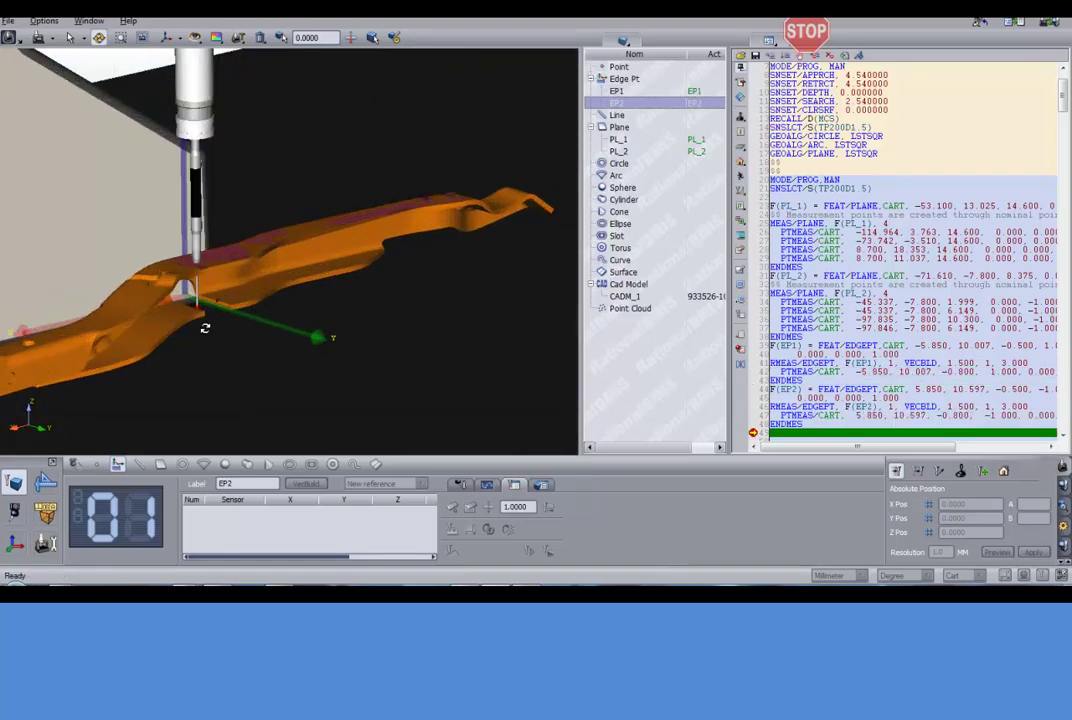
{"action": "scroll", "coordinate": [296, 342], "scroll_direction": "down", "scroll_amount": 5}
{"action": "left_click_drag", "start_coordinate": [275, 344], "coordinate": [394, 227]}
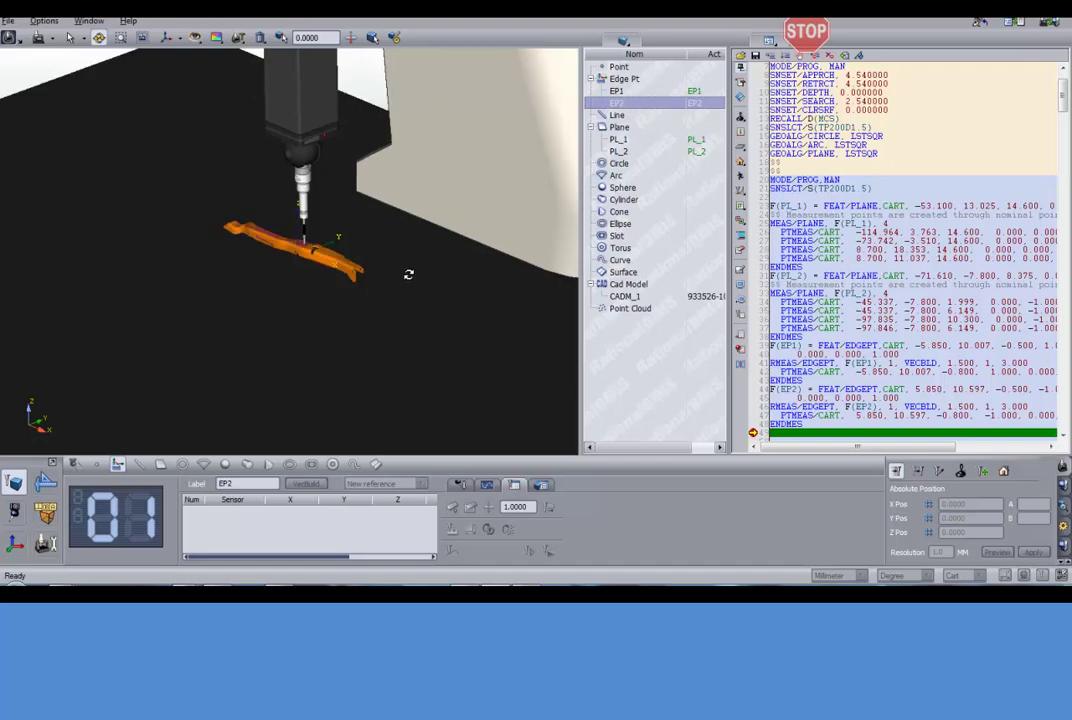
{"action": "left_click_drag", "start_coordinate": [408, 274], "coordinate": [406, 341]}
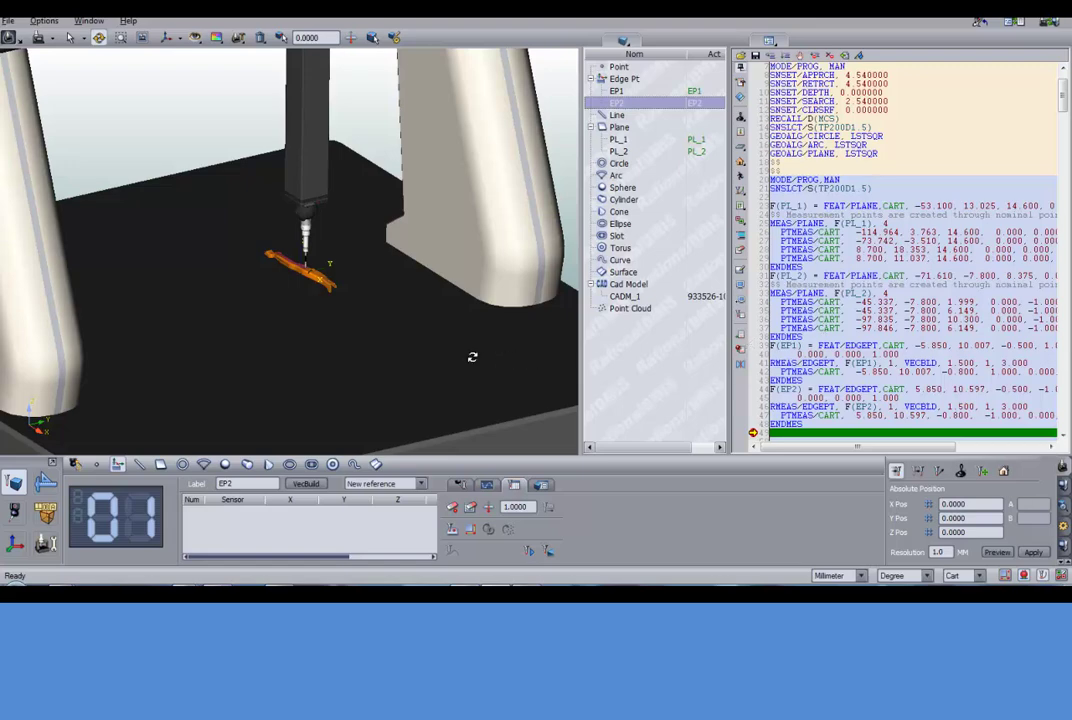
{"action": "left_click_drag", "start_coordinate": [370, 340], "coordinate": [389, 303]}
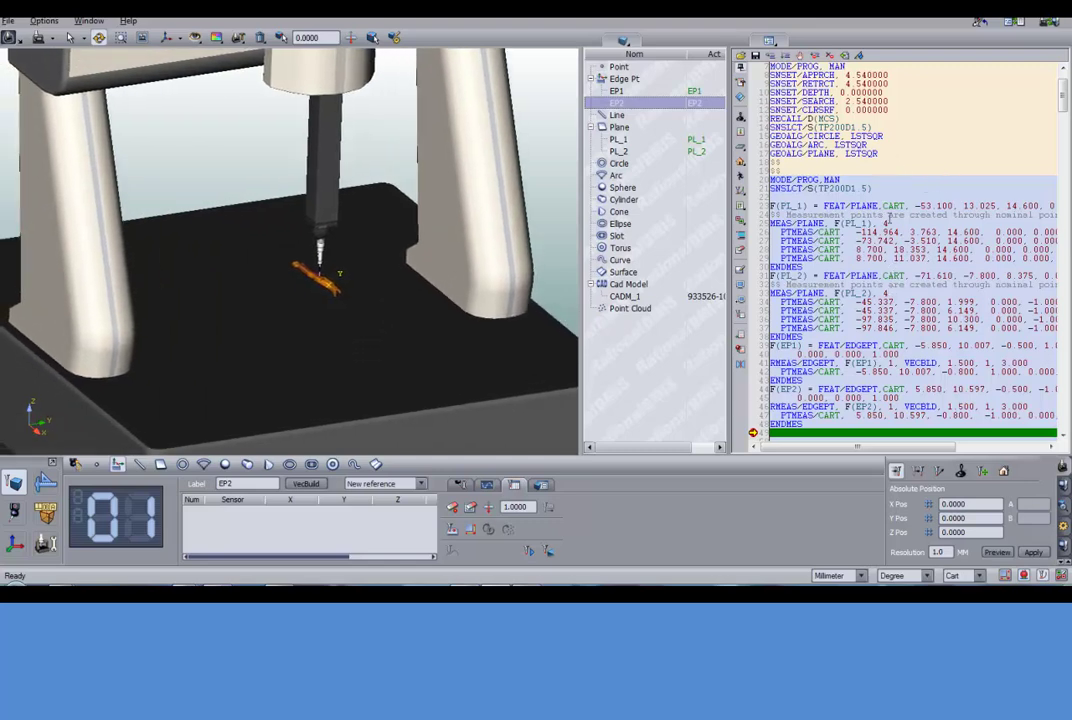
Delete the feature and measurement blocks of PL_1, PL_2, EP1 and EP2 from the DMIS program, keeping the sensor selection line above them.
{"action": "left_click", "coordinate": [845, 57]}
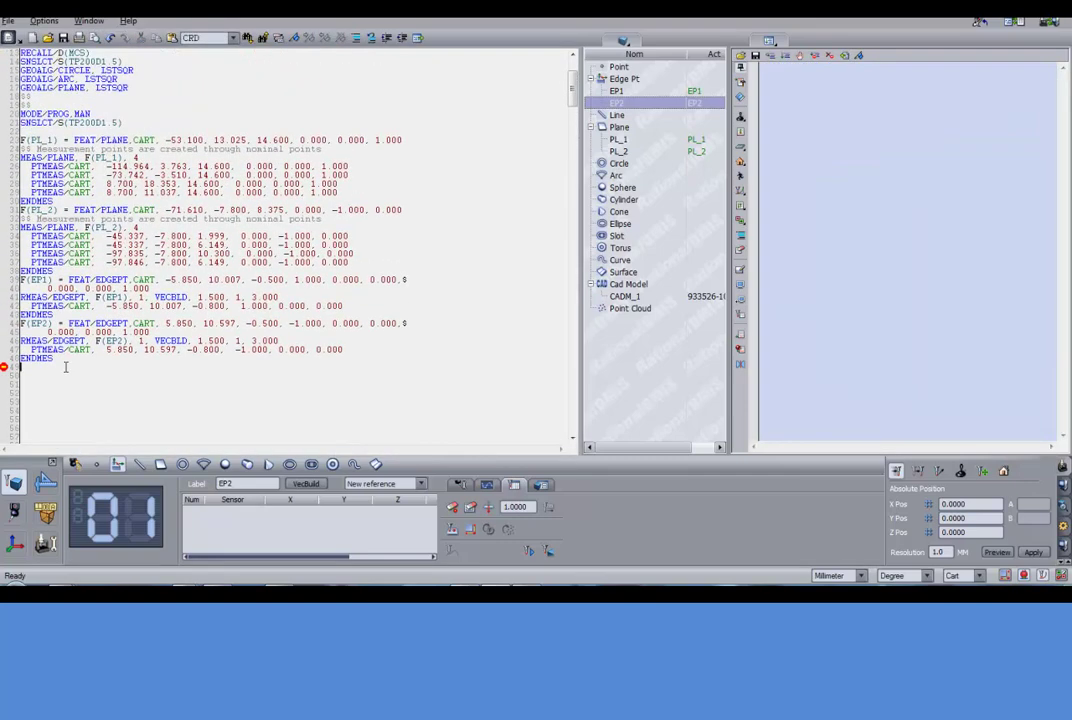
{"action": "left_click_drag", "start_coordinate": [65, 367], "coordinate": [12, 124]}
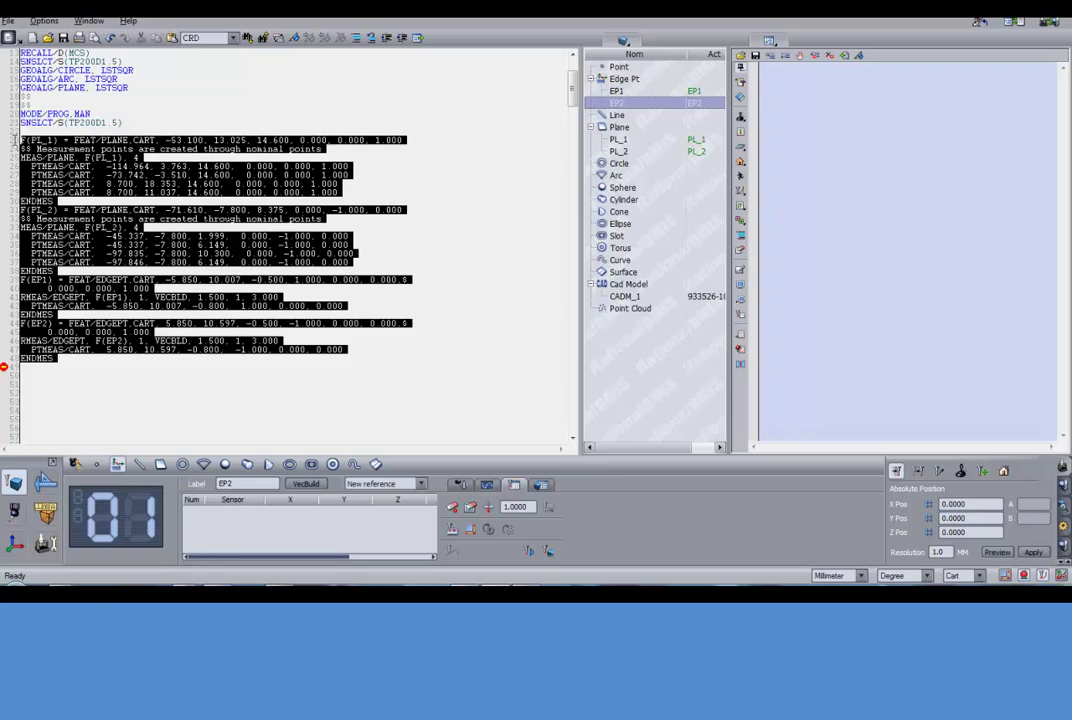
{"action": "key", "text": "Delete"}
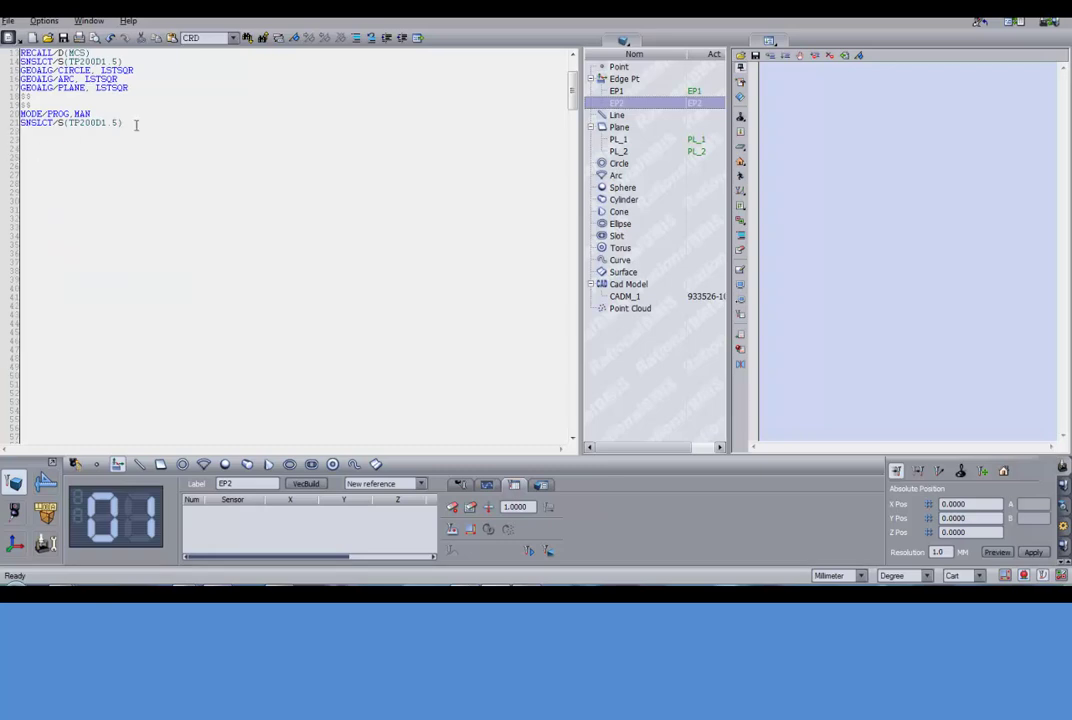
{"action": "left_click", "coordinate": [419, 40]}
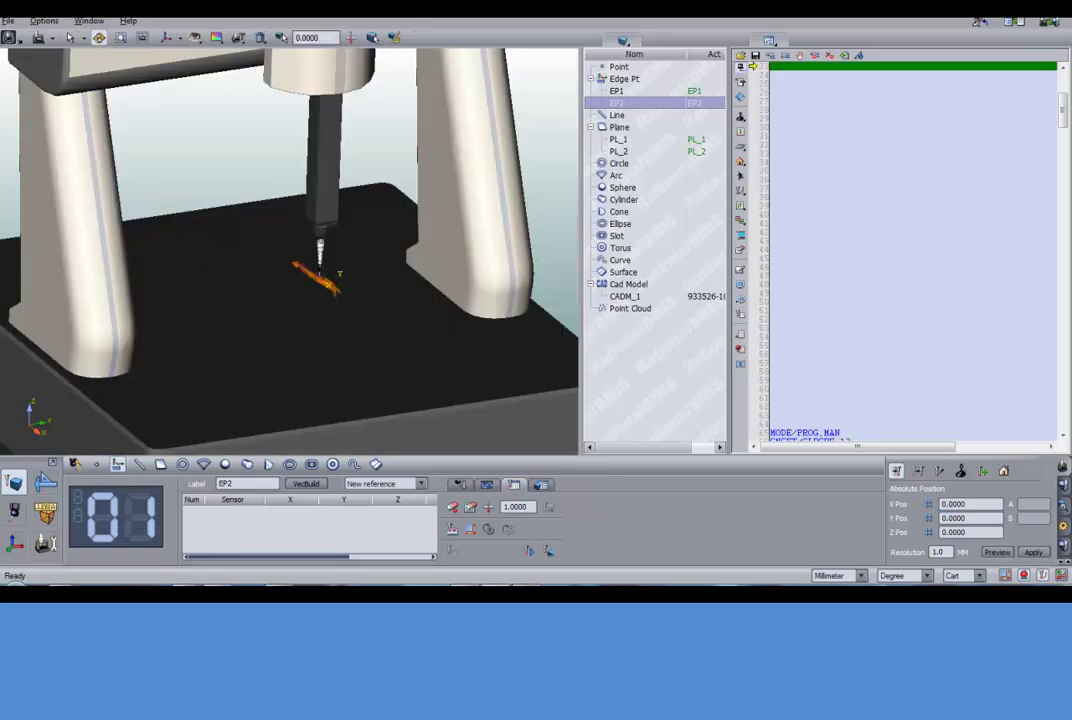
{"action": "left_click_drag", "start_coordinate": [1065, 127], "coordinate": [1065, 118]}
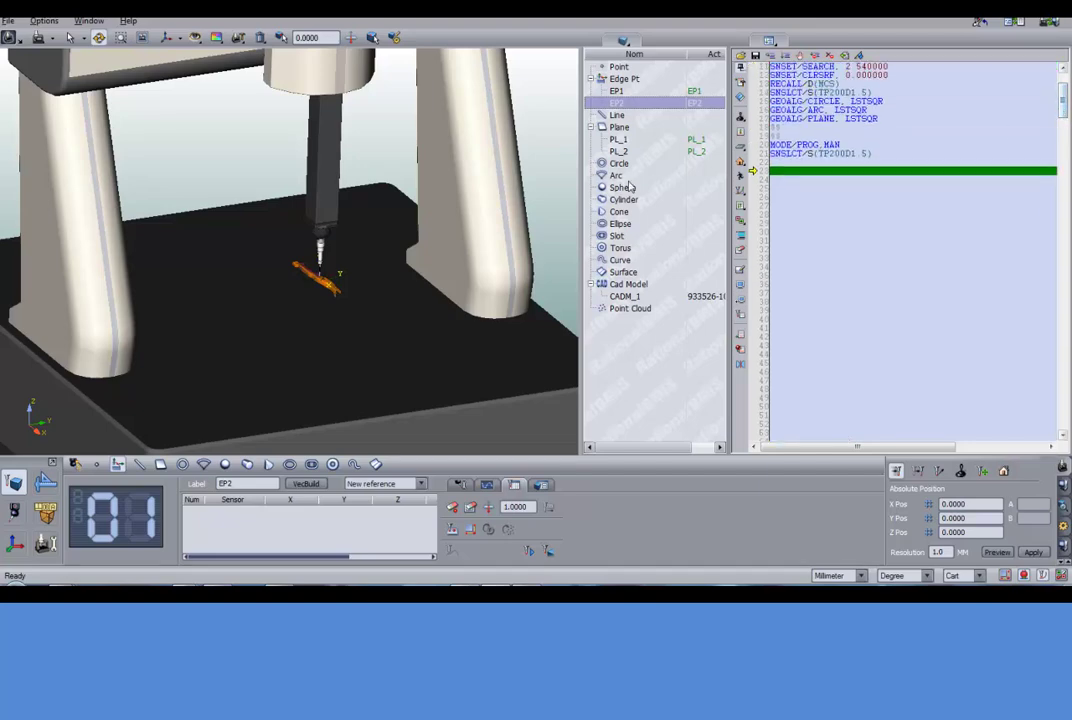
Run the remaining DMIS program from line 23 and follow the simulated measurement of datum planes L_PL-A and L_PL-B and edge points L_C1 and L_C2.
{"action": "left_click", "coordinate": [788, 57]}
{"action": "left_click_drag", "start_coordinate": [401, 291], "coordinate": [334, 283]}
{"action": "scroll", "coordinate": [334, 289], "scroll_direction": "up", "scroll_amount": 5}
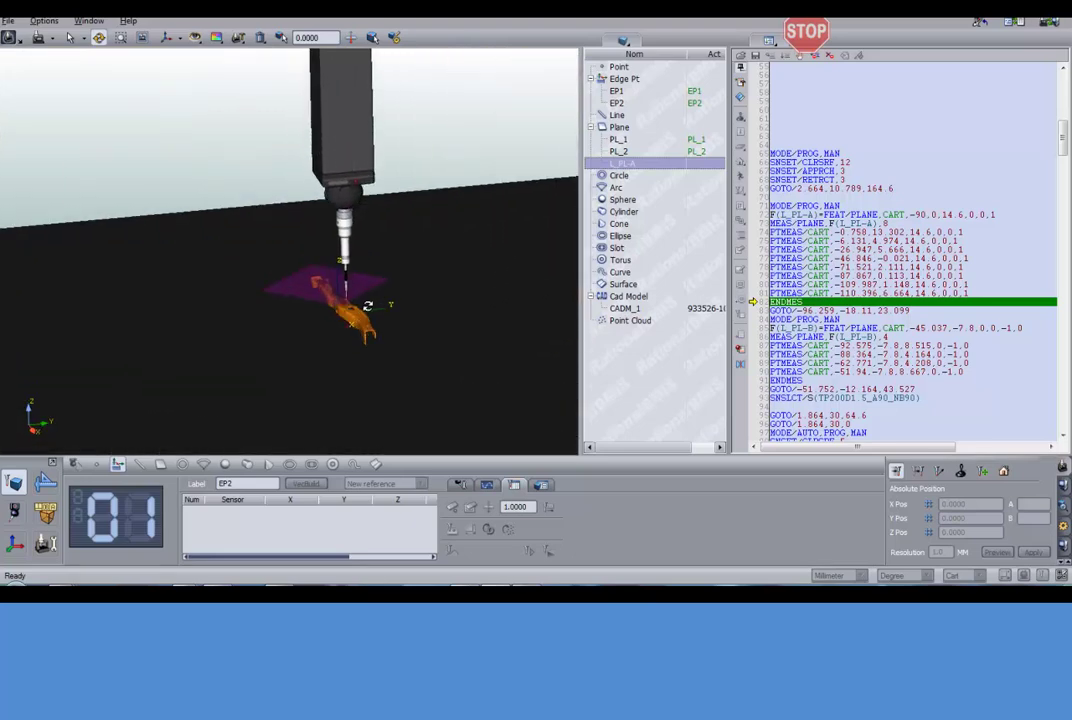
{"action": "middle_click_drag", "start_coordinate": [400, 306], "coordinate": [335, 261]}
{"action": "scroll", "coordinate": [307, 277], "scroll_direction": "up", "scroll_amount": 2}
{"action": "left_click_drag", "start_coordinate": [350, 275], "coordinate": [322, 345]}
{"action": "scroll", "coordinate": [378, 270], "scroll_direction": "down", "scroll_amount": 3}
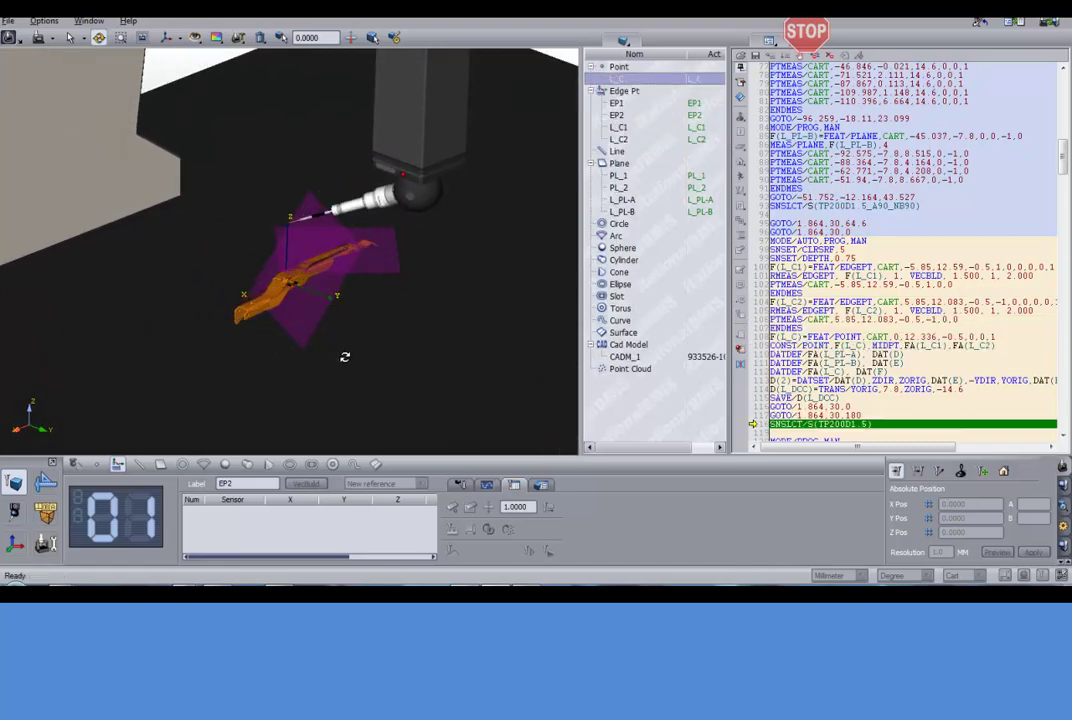
Examine the probe's simulated orientation changes and paths while it measures plane PL_8, the circles and surface points SP_01 to SP_08.
{"action": "scroll", "coordinate": [345, 357], "scroll_direction": "down", "scroll_amount": 1}
{"action": "left_click_drag", "start_coordinate": [306, 349], "coordinate": [277, 290]}
{"action": "scroll", "coordinate": [290, 296], "scroll_direction": "up", "scroll_amount": 3}
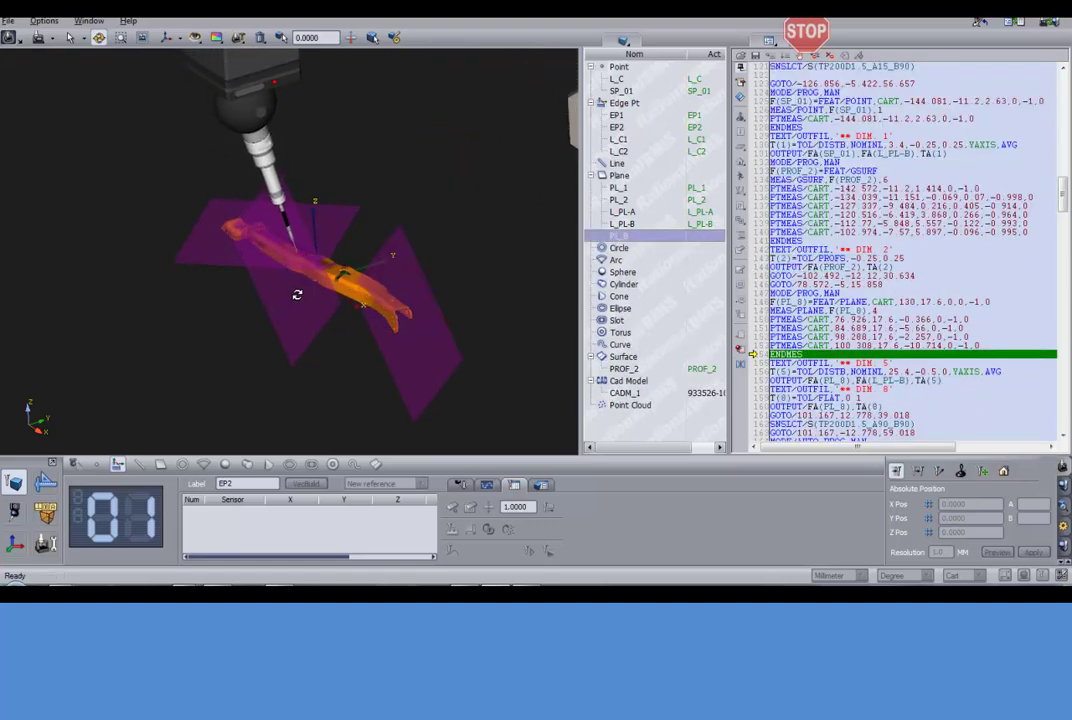
{"action": "left_click_drag", "start_coordinate": [297, 295], "coordinate": [362, 356]}
{"action": "left_click_drag", "start_coordinate": [385, 300], "coordinate": [347, 297]}
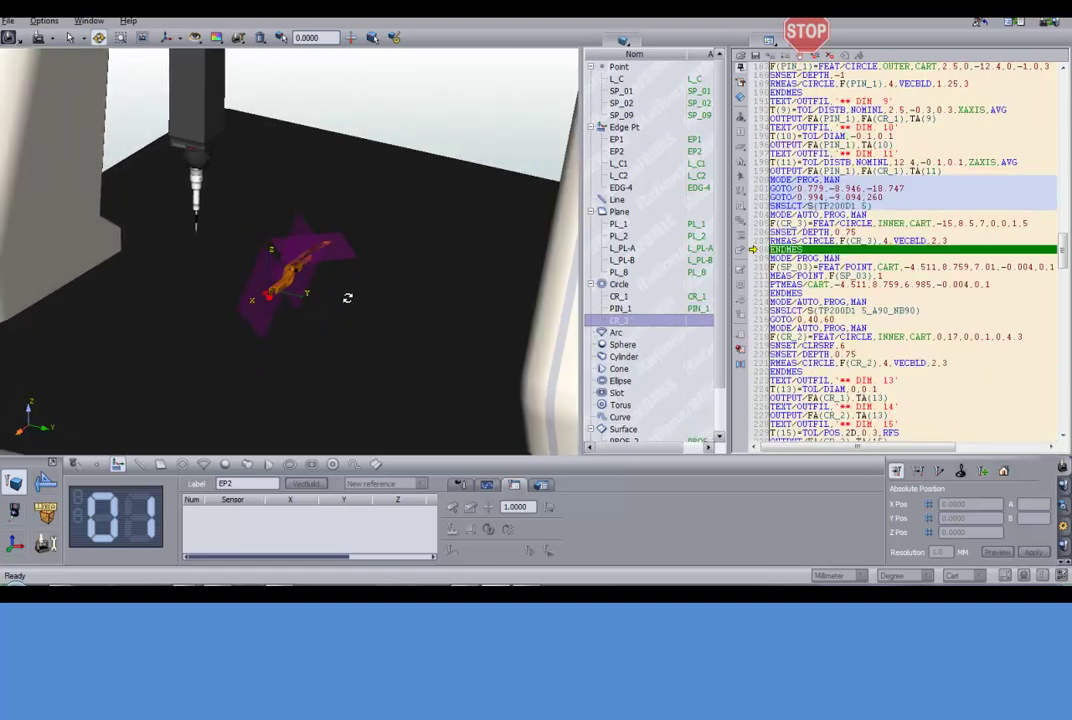
{"action": "scroll", "coordinate": [357, 305], "scroll_direction": "up", "scroll_amount": 5}
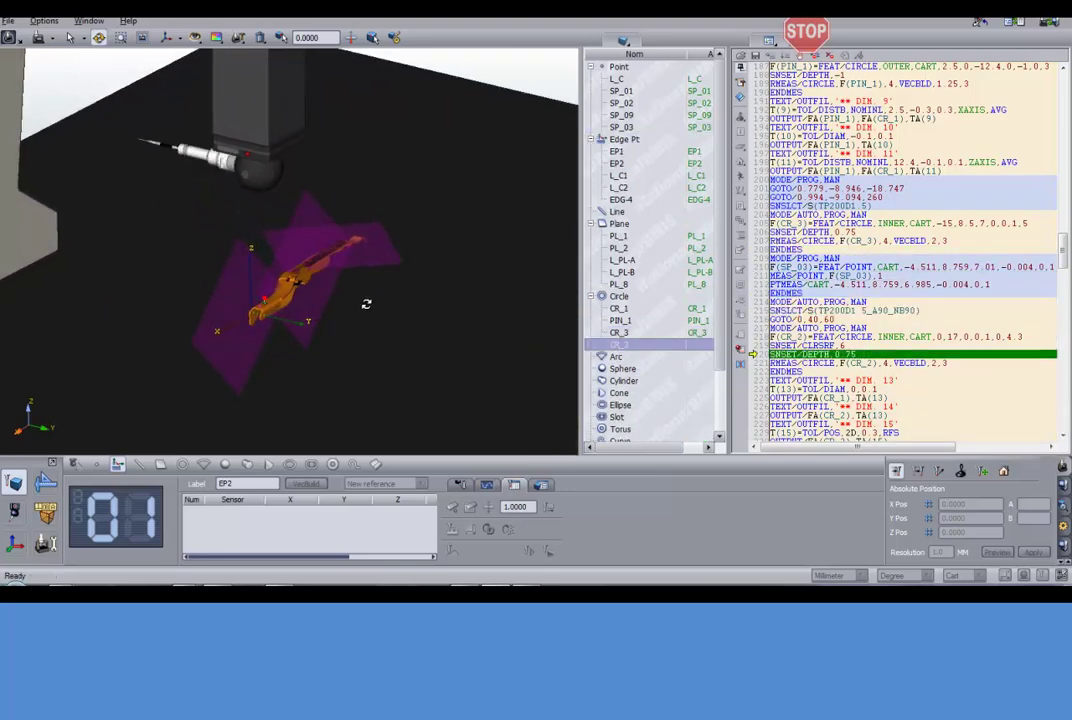
{"action": "scroll", "coordinate": [380, 307], "scroll_direction": "down", "scroll_amount": 5}
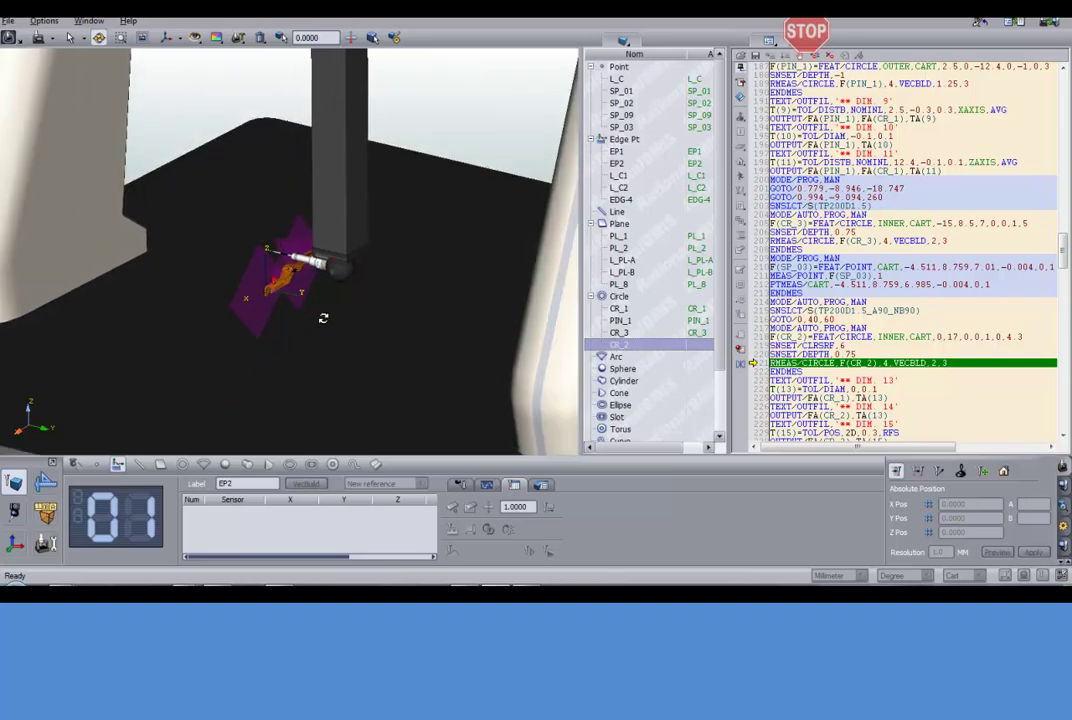
{"action": "scroll", "coordinate": [323, 318], "scroll_direction": "up", "scroll_amount": 3}
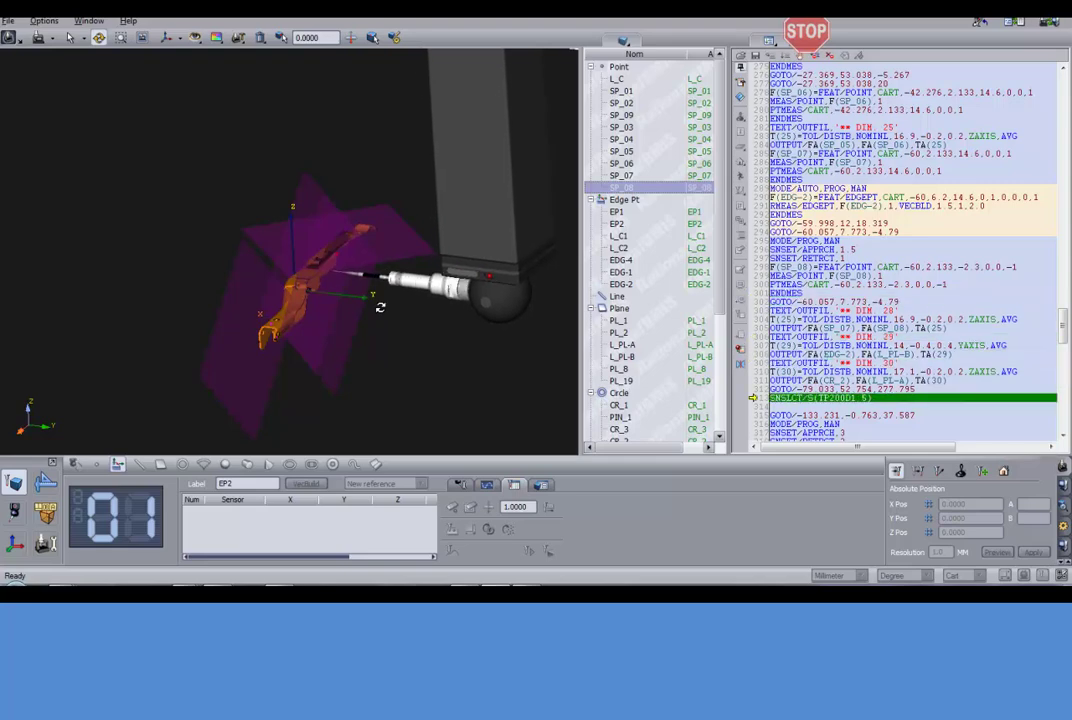
{"action": "scroll", "coordinate": [388, 316], "scroll_direction": "down", "scroll_amount": 3}
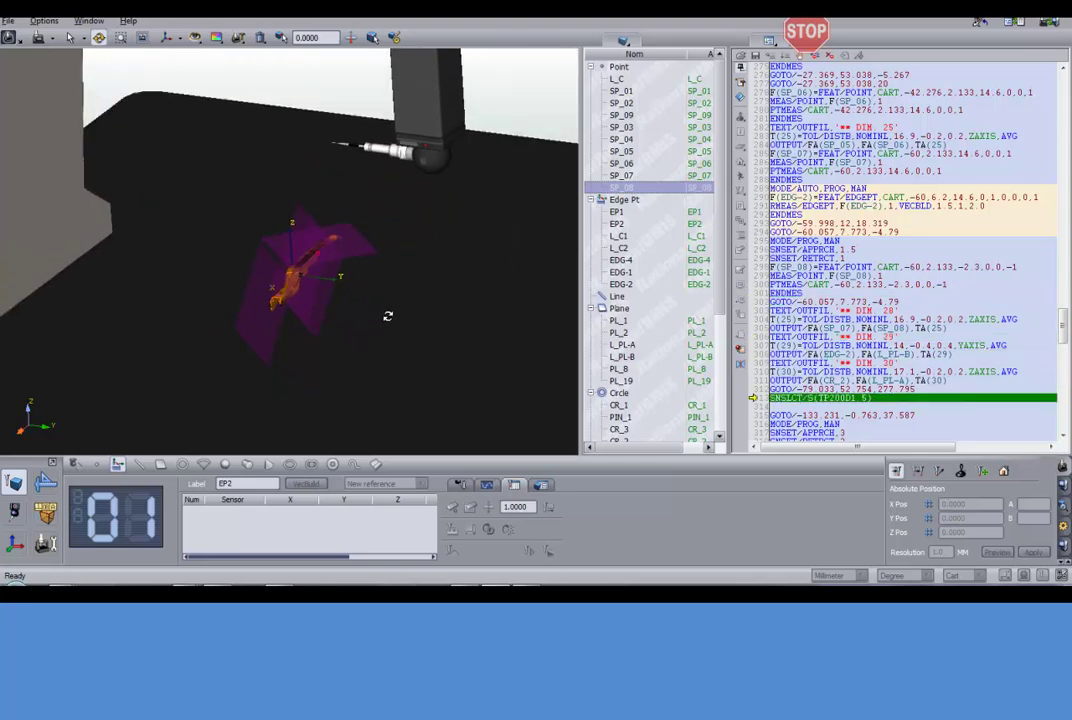
{"action": "scroll", "coordinate": [387, 316], "scroll_direction": "down", "scroll_amount": 2}
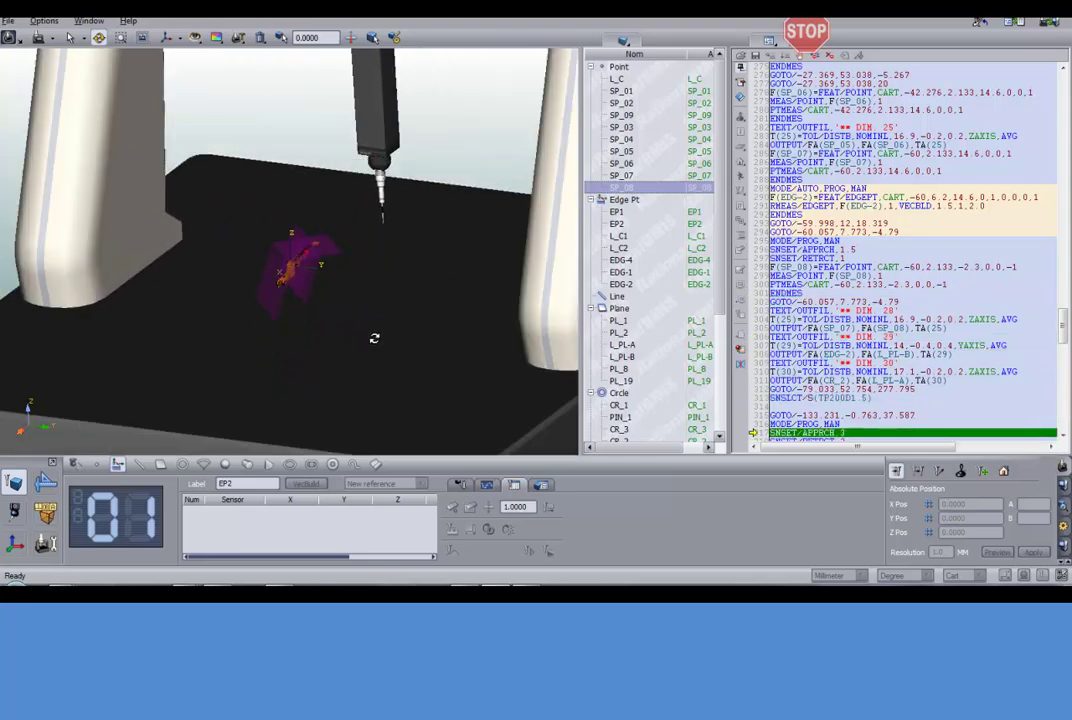
Examine the simulated measurement of surface profiles PROF_32 and PROF_33 and the EDG and TRM edge points through to the program's end.
{"action": "left_click_drag", "start_coordinate": [389, 343], "coordinate": [343, 281]}
{"action": "scroll", "coordinate": [345, 275], "scroll_direction": "up", "scroll_amount": 4}
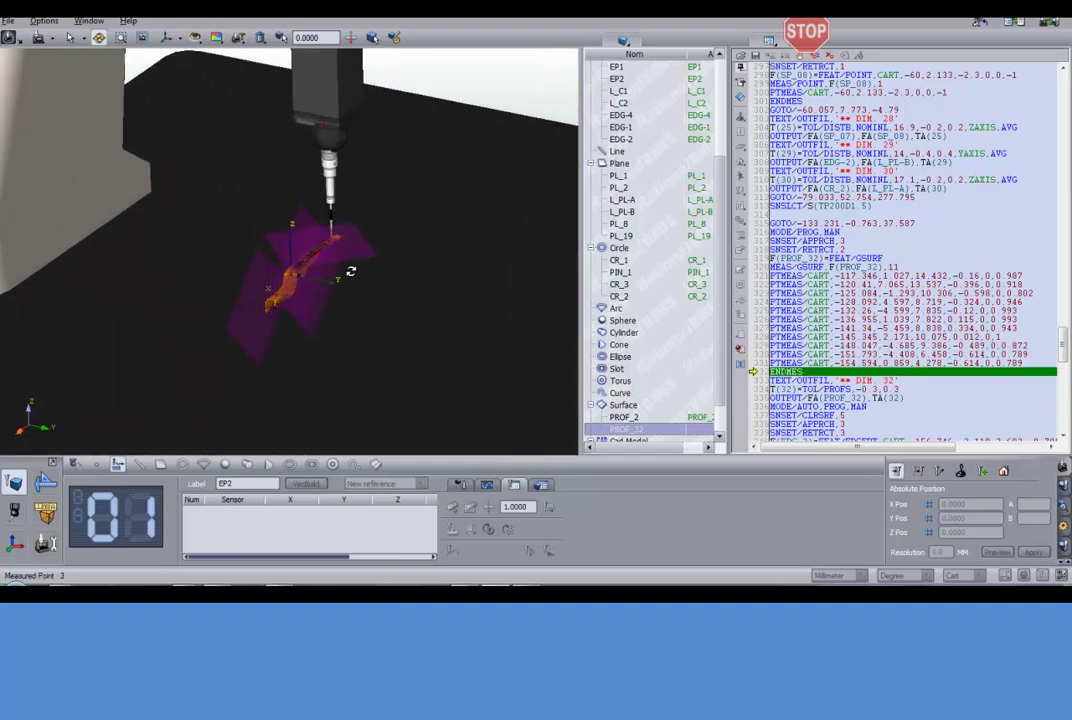
{"action": "middle_click_drag", "start_coordinate": [387, 270], "coordinate": [318, 299]}
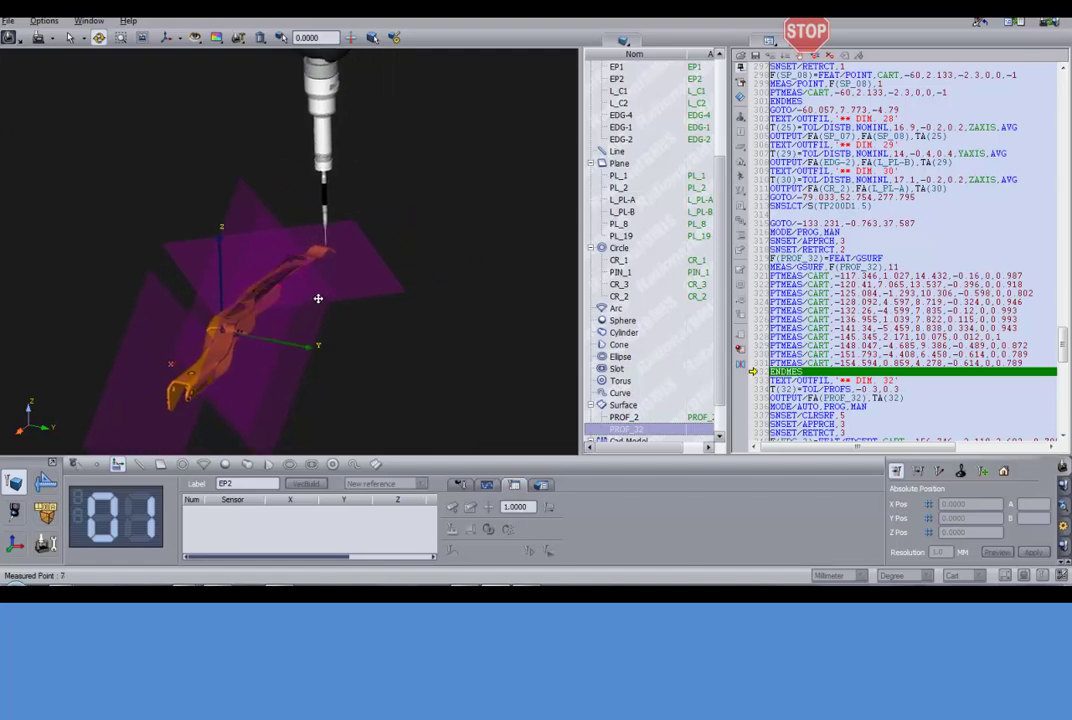
{"action": "scroll", "coordinate": [344, 278], "scroll_direction": "up", "scroll_amount": 2}
{"action": "left_click_drag", "start_coordinate": [340, 280], "coordinate": [302, 320]}
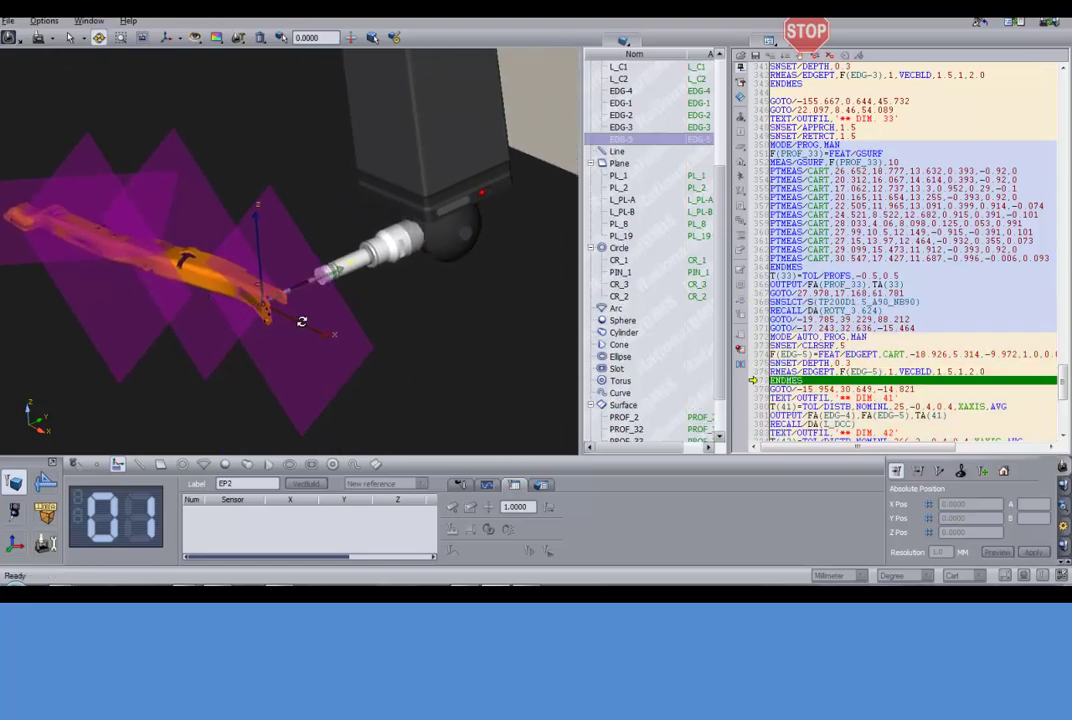
{"action": "scroll", "coordinate": [279, 321], "scroll_direction": "down", "scroll_amount": 2}
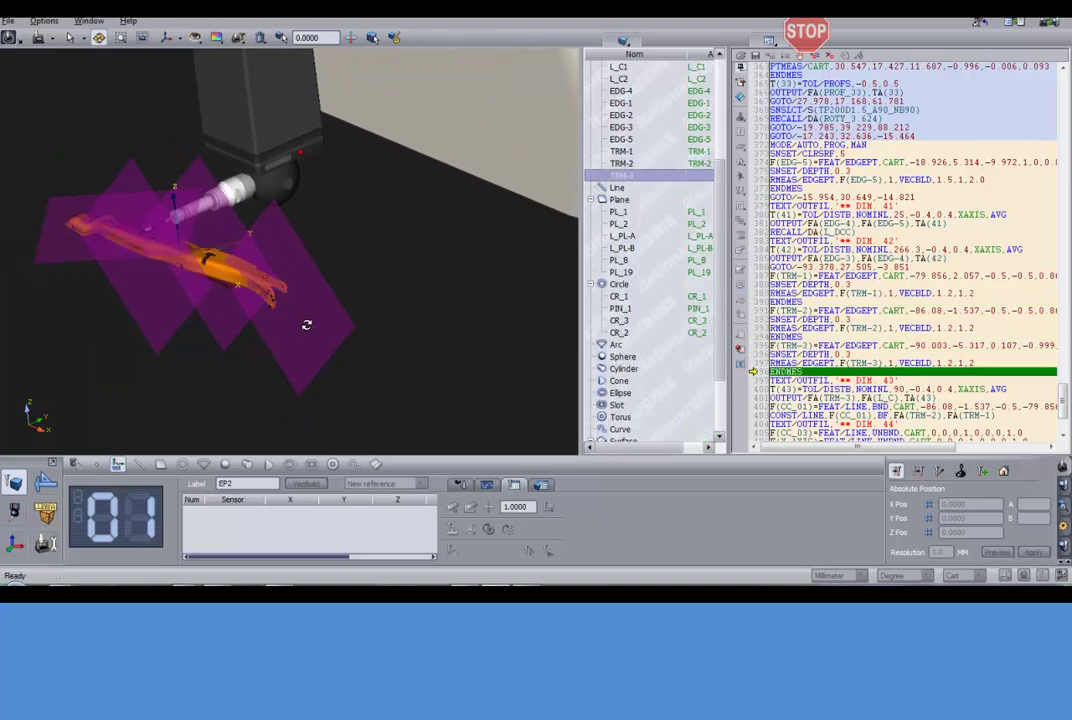
{"action": "left_click_drag", "start_coordinate": [304, 321], "coordinate": [107, 271]}
{"action": "left_click_drag", "start_coordinate": [383, 257], "coordinate": [409, 353]}
{"action": "scroll", "coordinate": [410, 354], "scroll_direction": "down", "scroll_amount": 2}
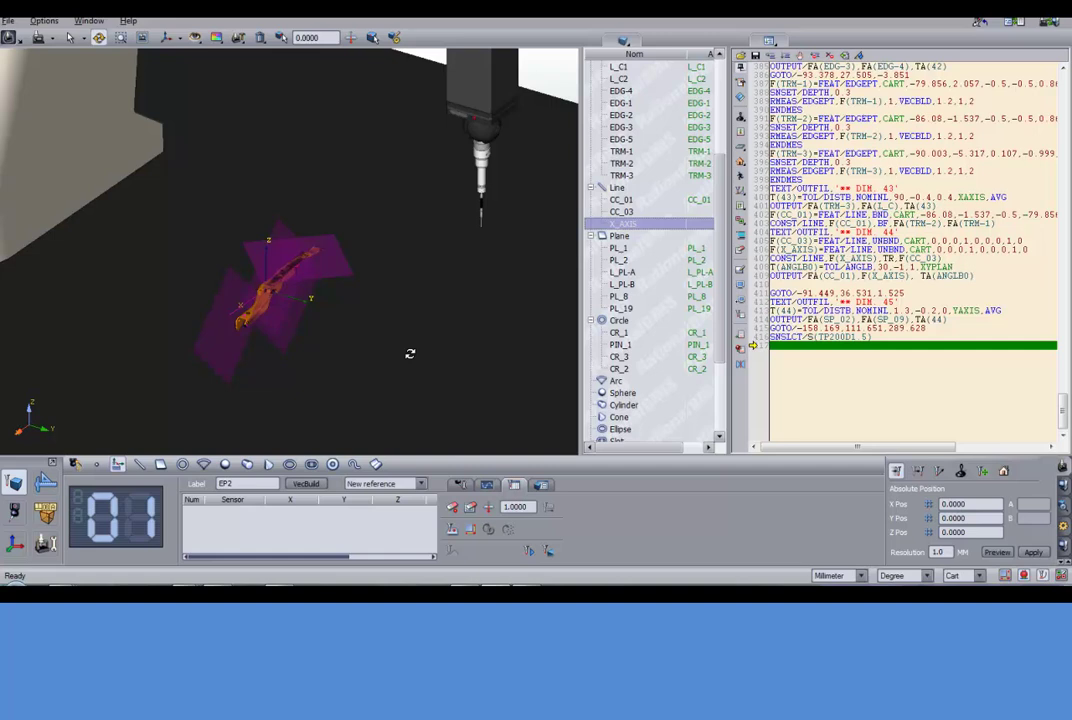
{"action": "left_click_drag", "start_coordinate": [410, 353], "coordinate": [465, 253]}
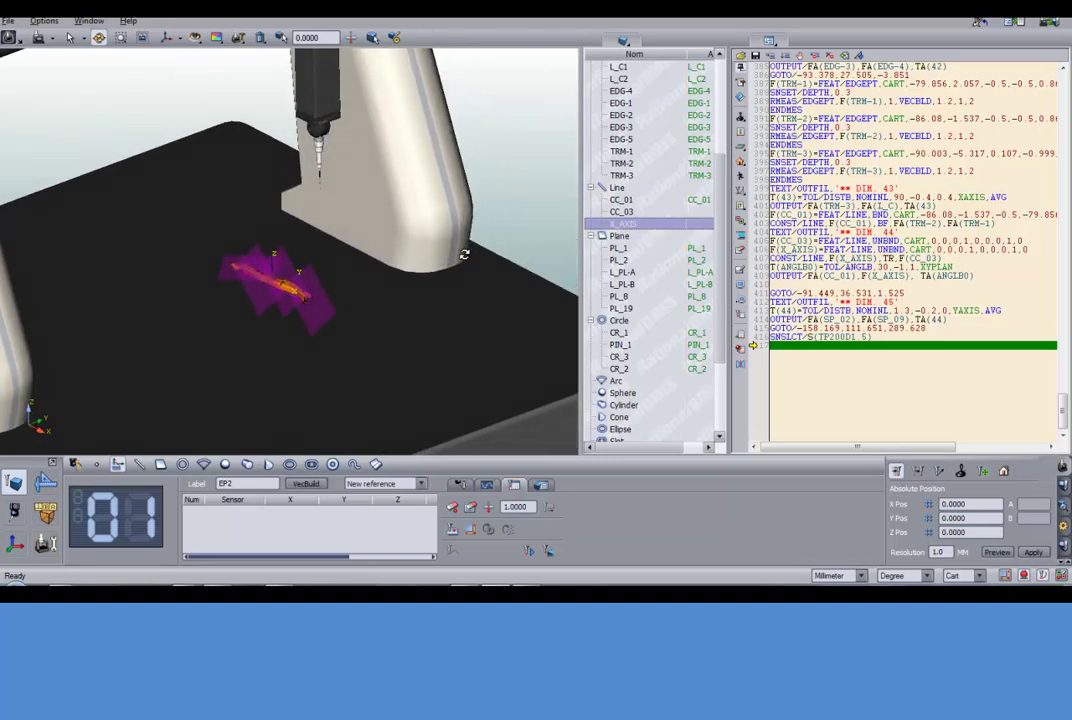